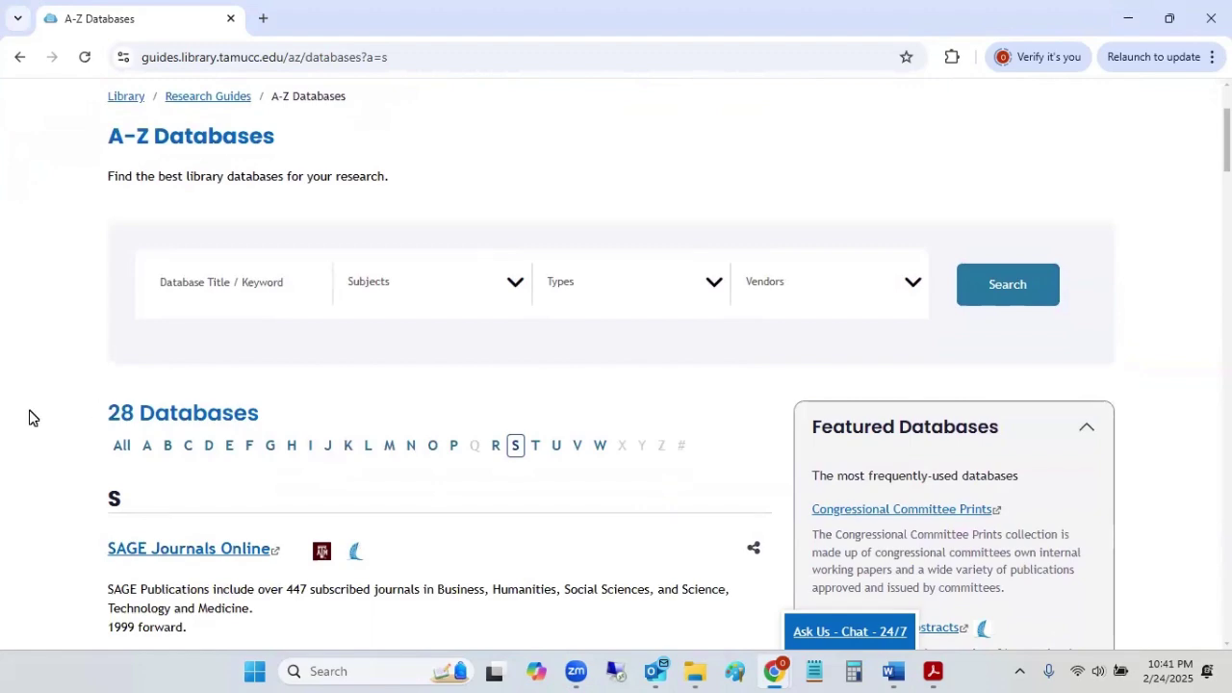
# Find SimplyAnalytics among the library databases starting with S and open it.
pyautogui.scroll(-1, 39, 405)
pyautogui.scroll(-1, 39, 405)
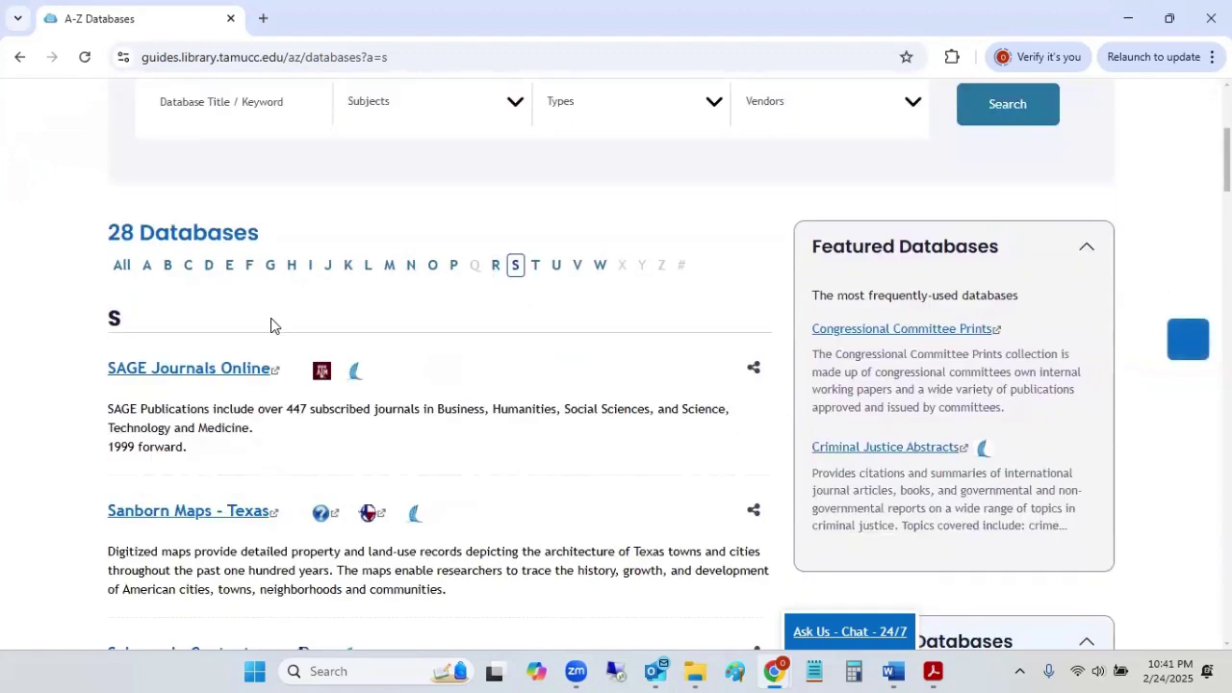
pyautogui.scroll(3, 273, 322)
pyautogui.scroll(1, 400, 293)
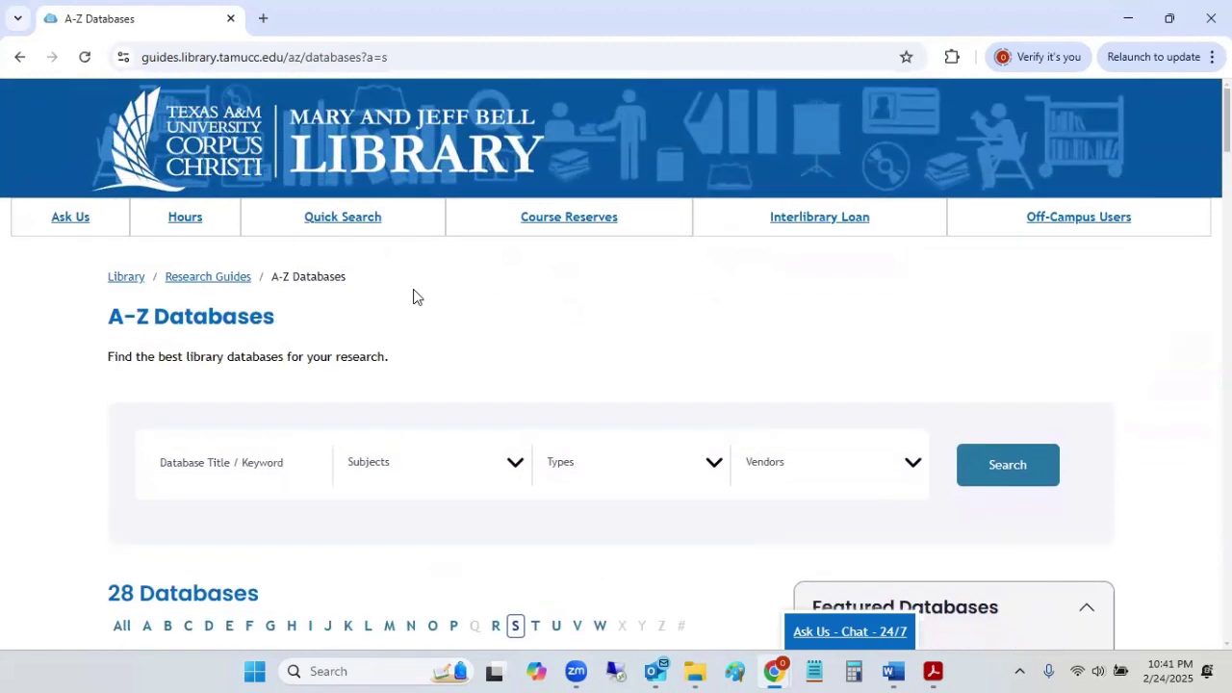
pyautogui.scroll(-2, 540, 342)
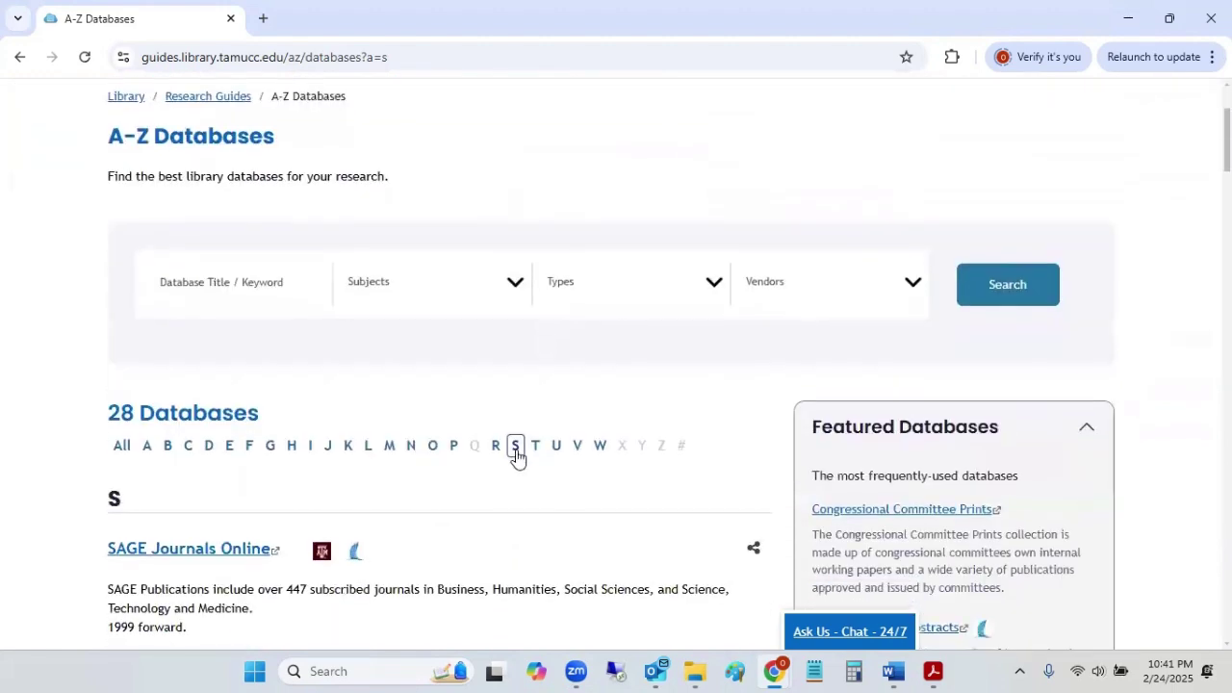
pyautogui.scroll(-5, 58, 349)
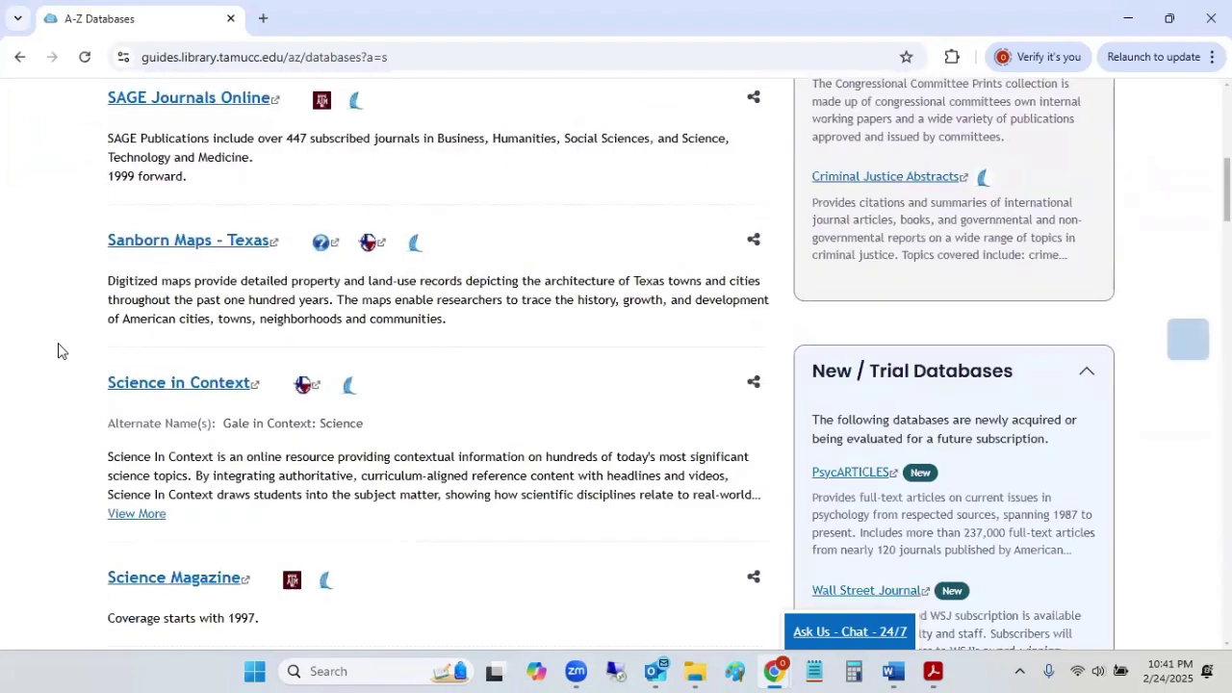
pyautogui.scroll(-1, 57, 349)
pyautogui.scroll(-6, 58, 350)
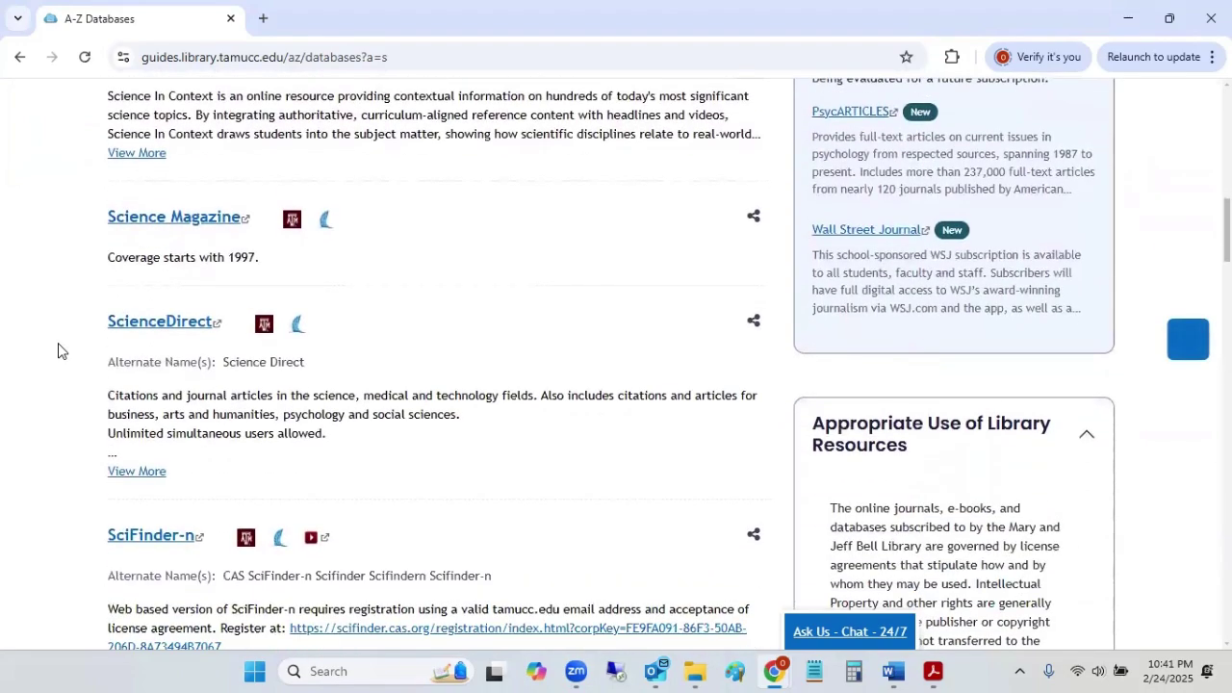
pyautogui.scroll(-5, 58, 350)
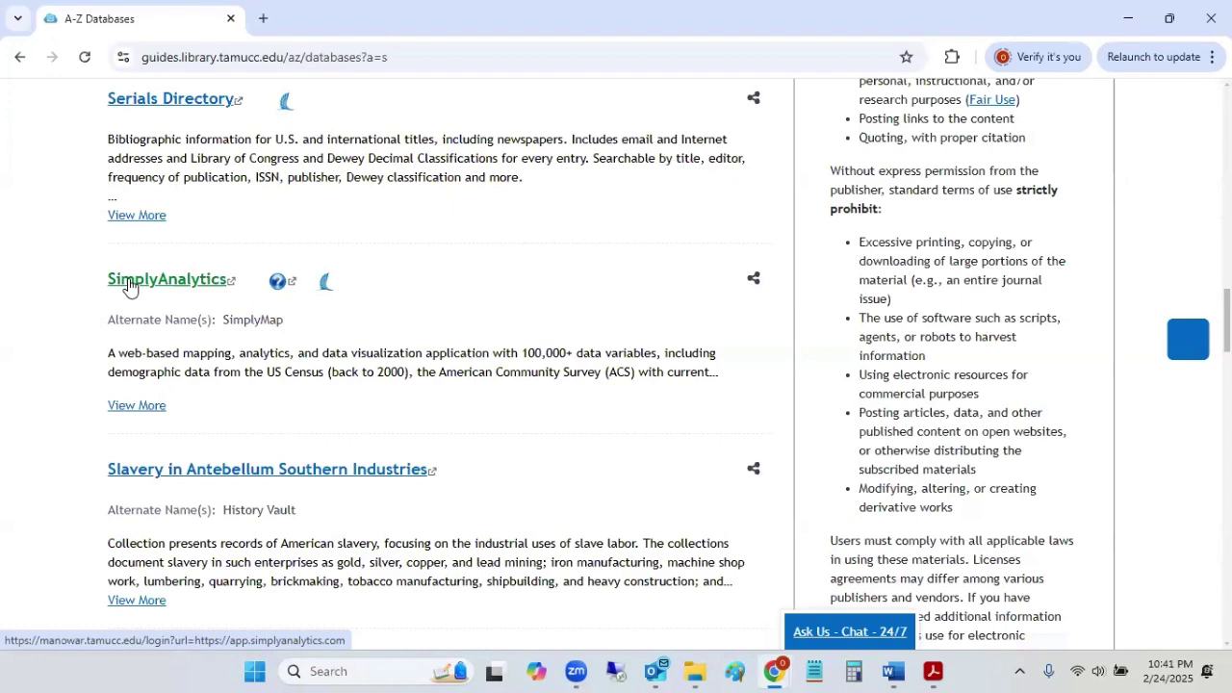
pyautogui.click(128, 285)
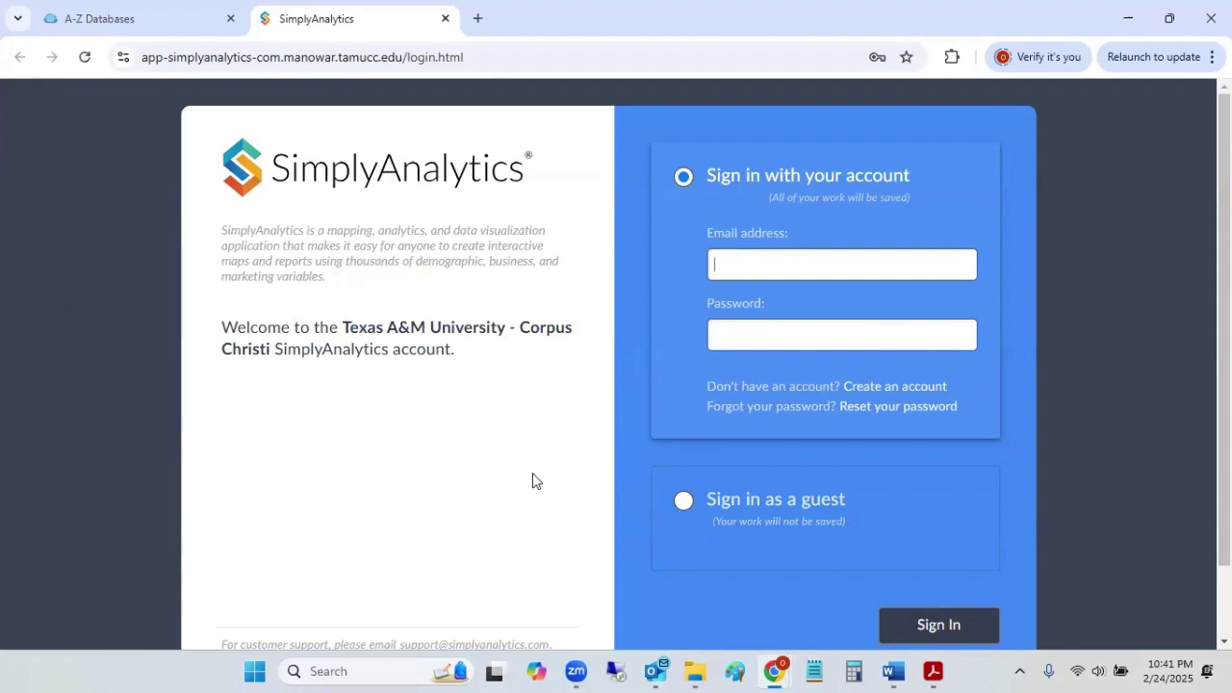
# Sign in to SimplyAnalytics as a guest and dismiss the quick tour.
pyautogui.click(684, 502)
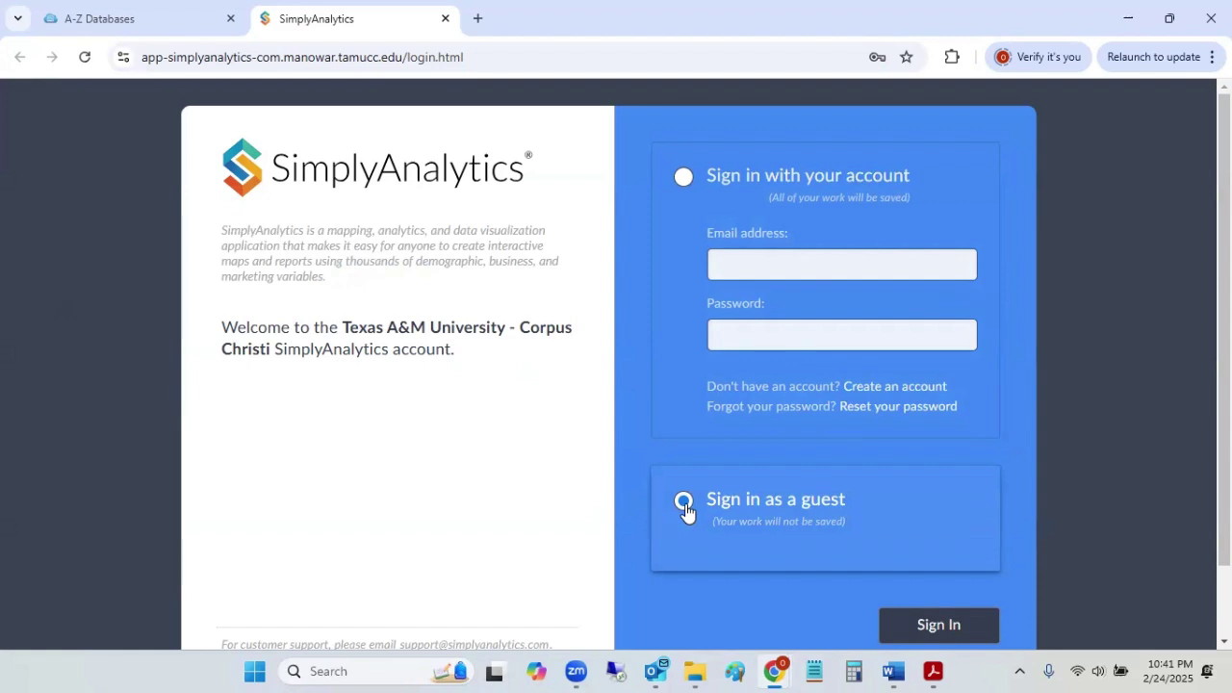
pyautogui.click(917, 630)
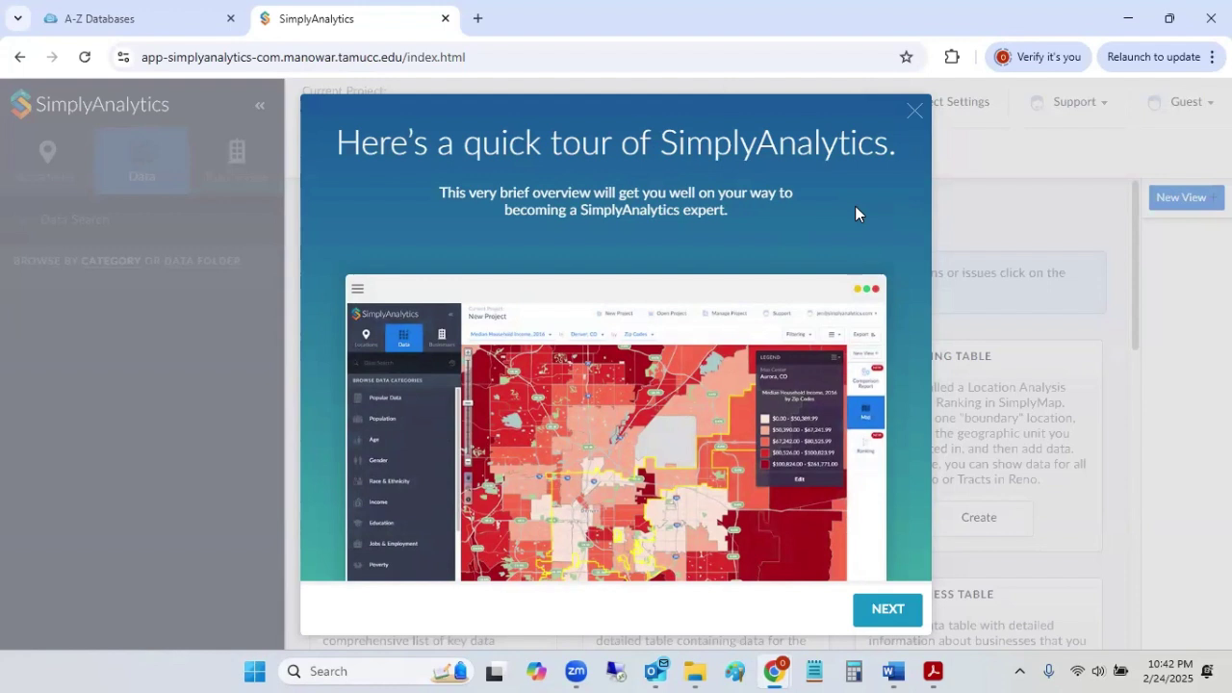
pyautogui.click(916, 116)
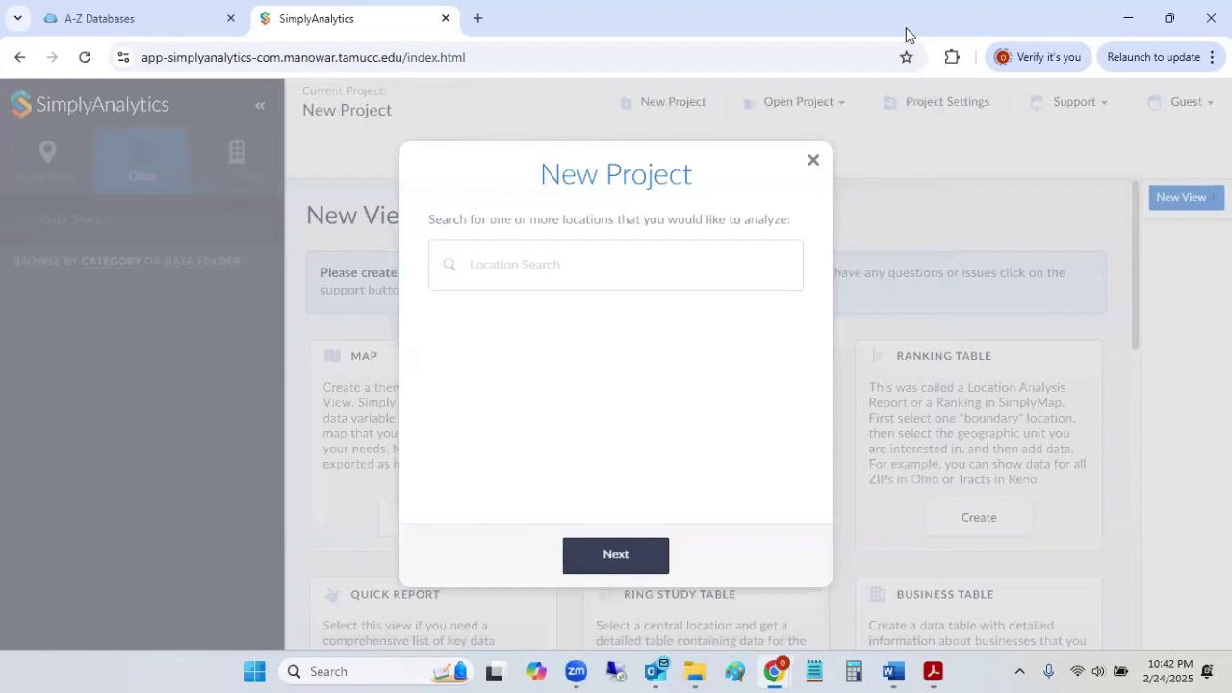
# Enter "Assignment" as the location search for the new project.
pyautogui.click(519, 276)
pyautogui.write('Assi')
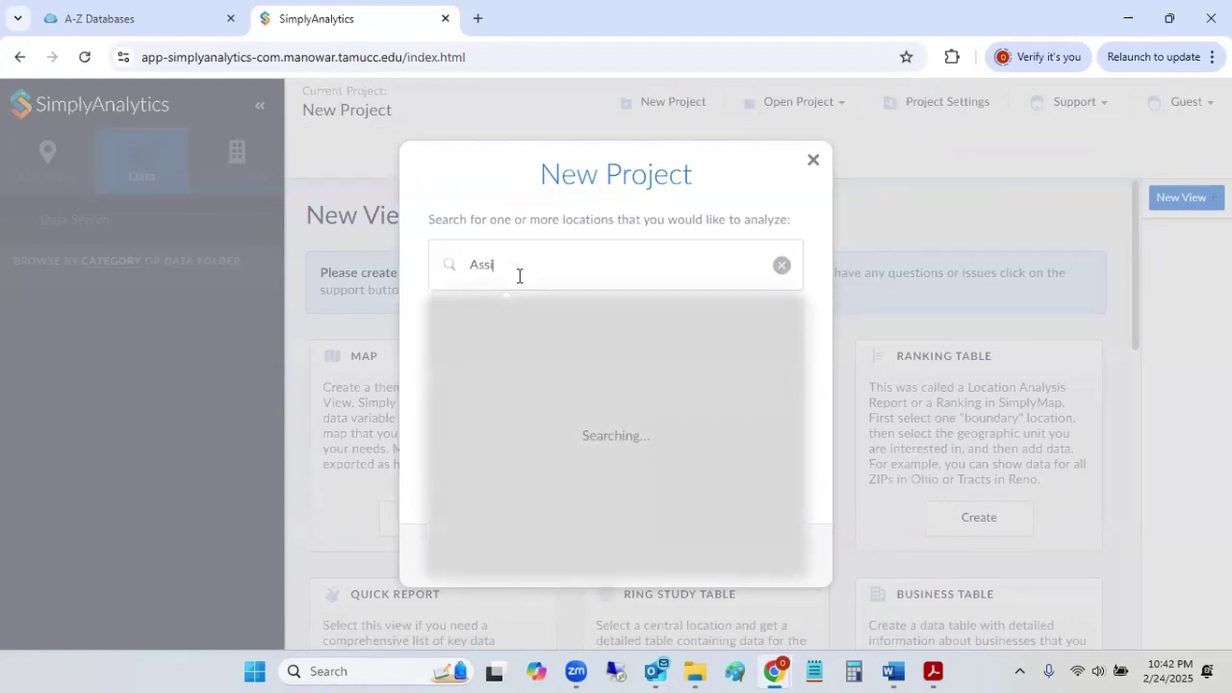
pyautogui.write('gnment')
pyautogui.click(767, 196)
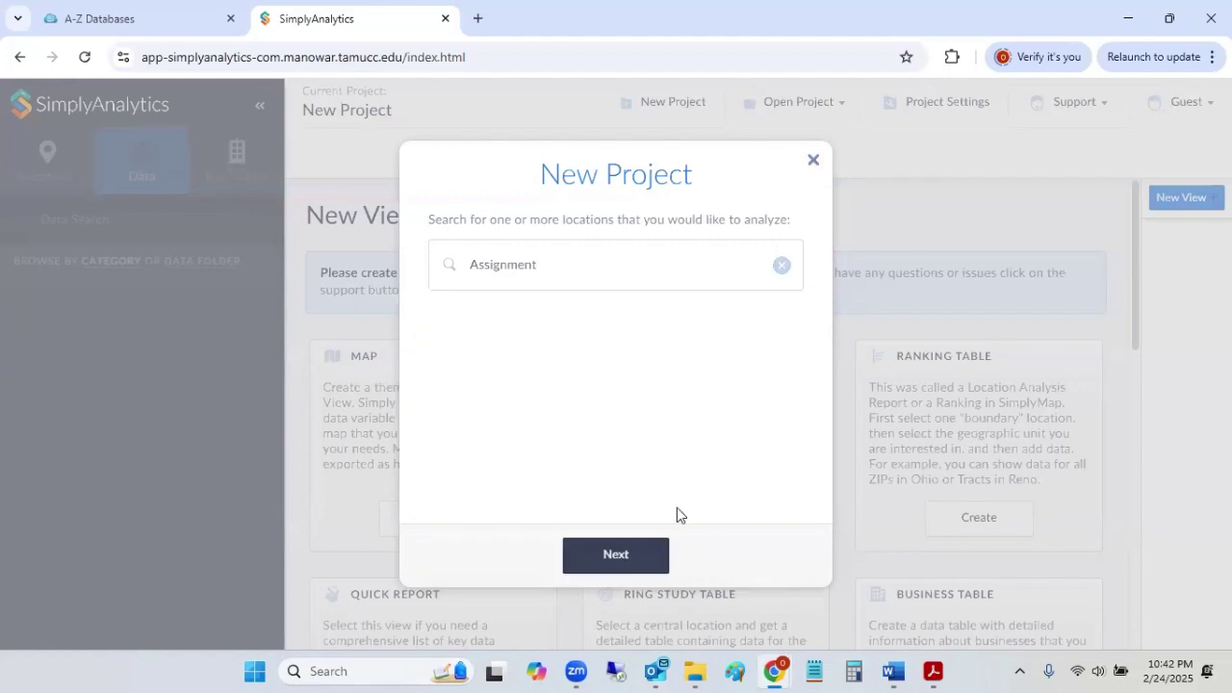
# Finish creating the new project without selecting any seed variables.
pyautogui.click(631, 560)
pyautogui.click(461, 307)
pyautogui.click(463, 339)
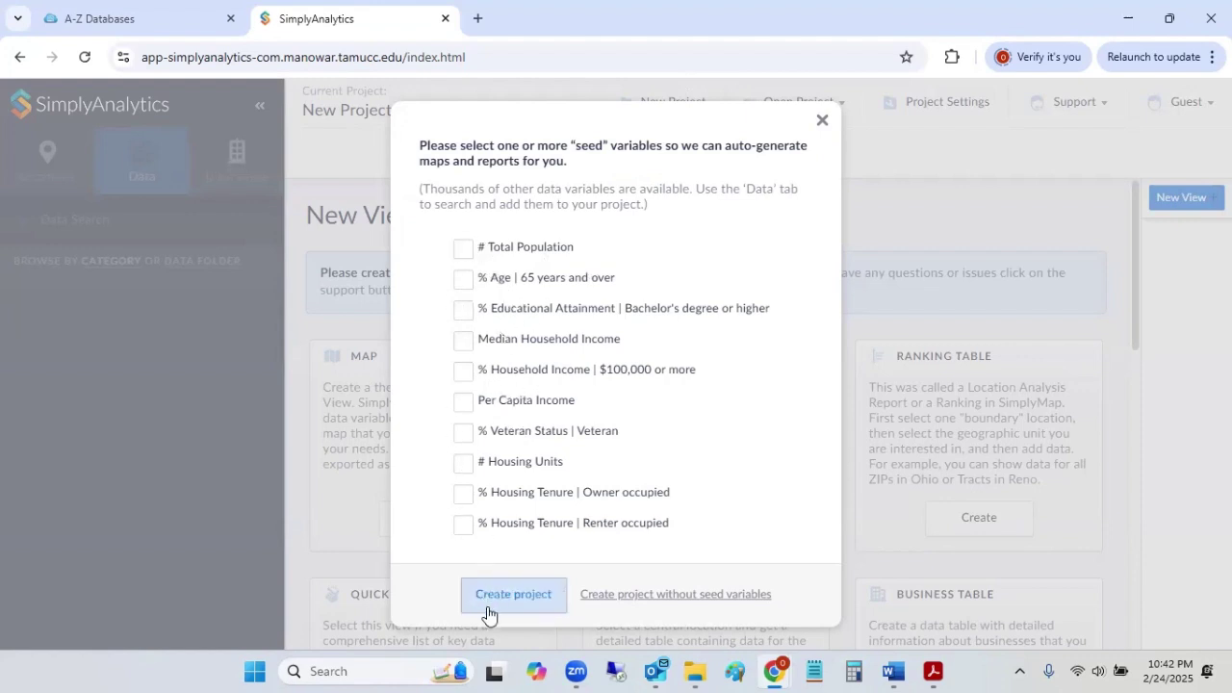
pyautogui.click(550, 599)
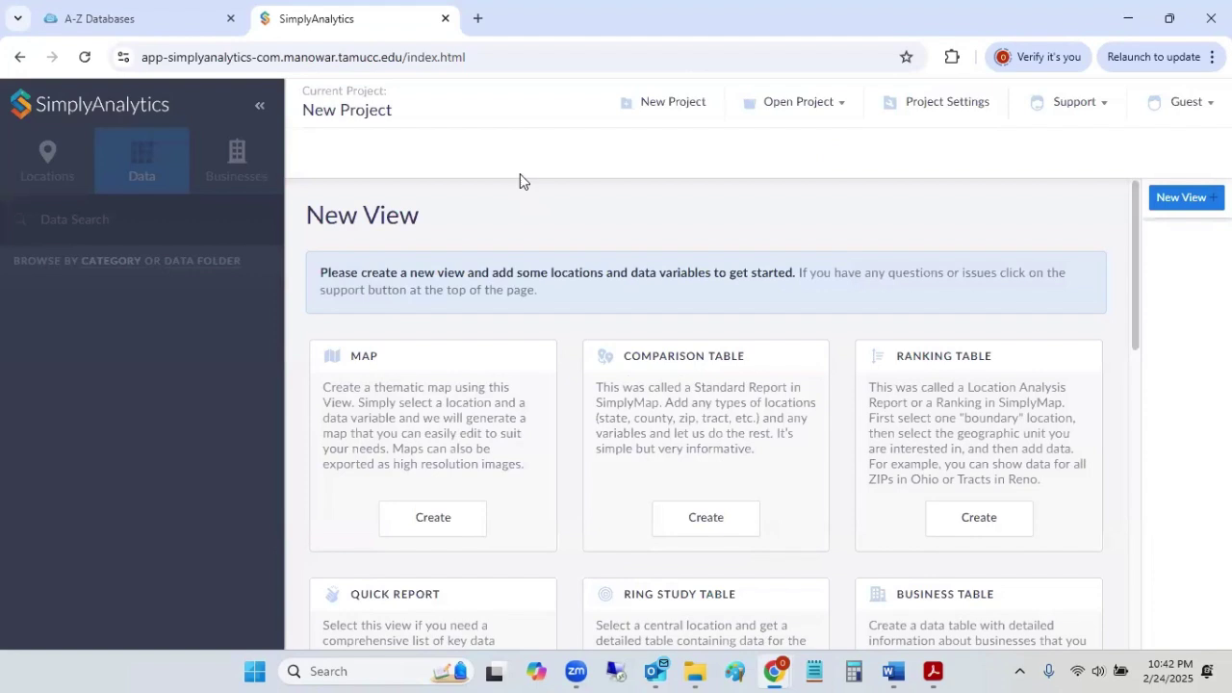
# Look over the available view types and create a Comparison Table view.
pyautogui.scroll(-1, 518, 198)
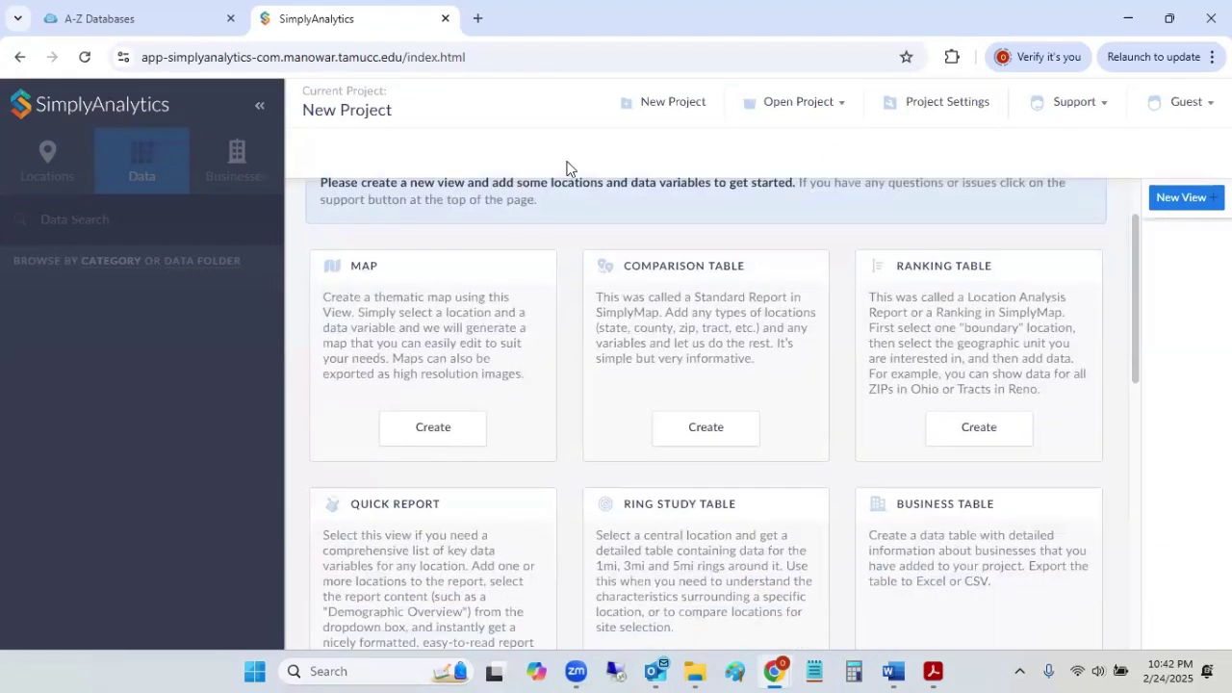
pyautogui.scroll(1, 584, 246)
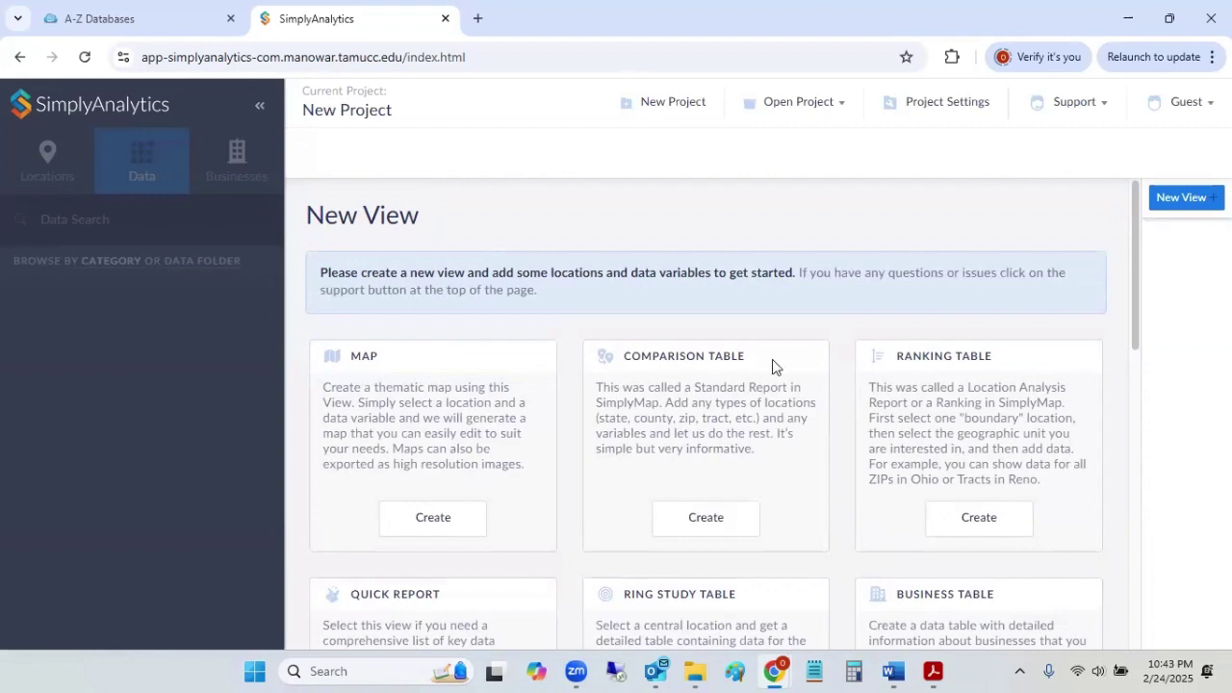
pyautogui.scroll(-3, 978, 378)
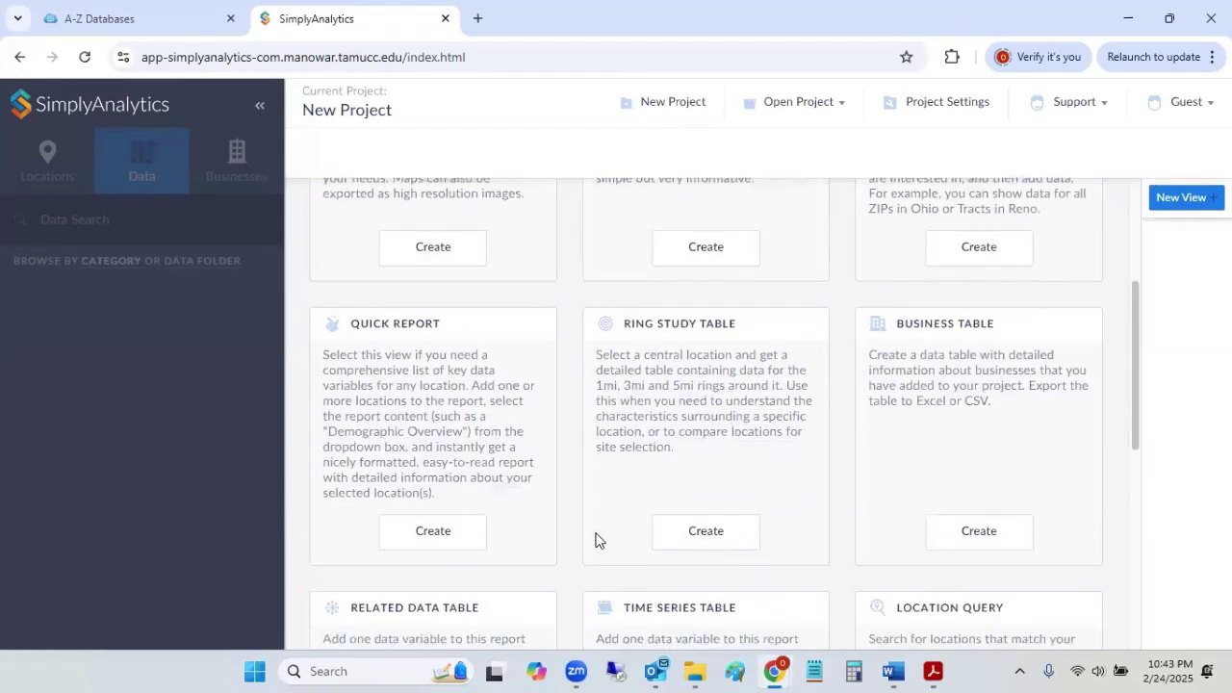
pyautogui.scroll(3, 570, 542)
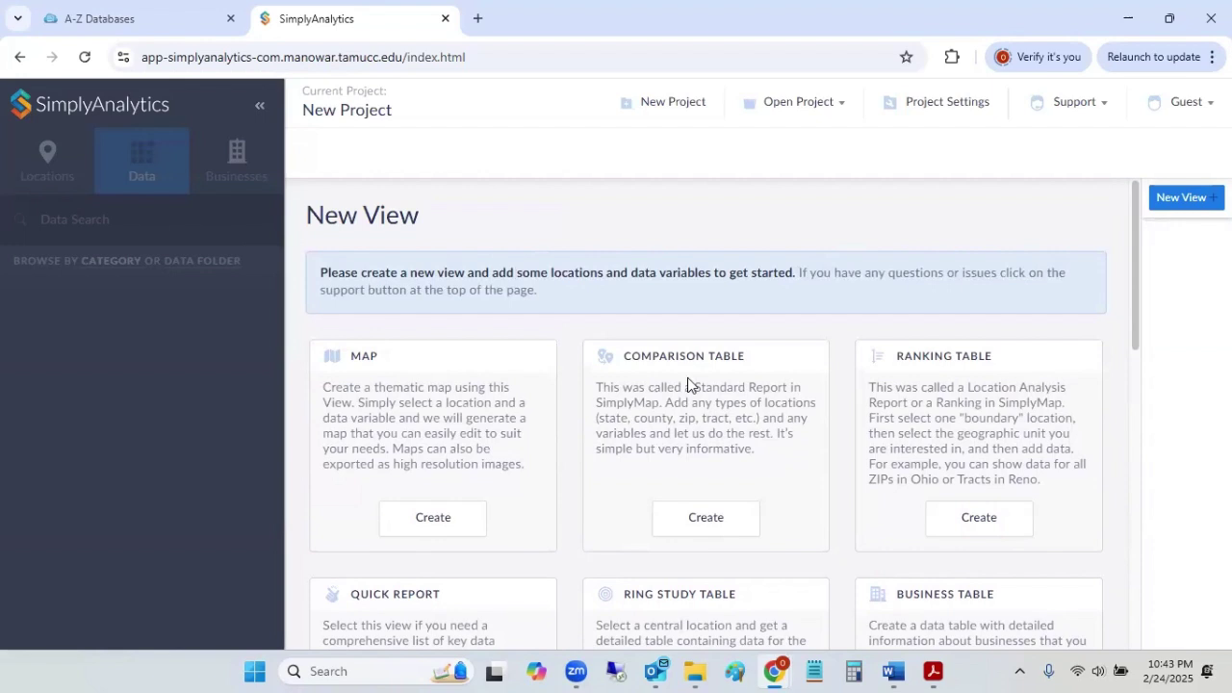
pyautogui.click(685, 523)
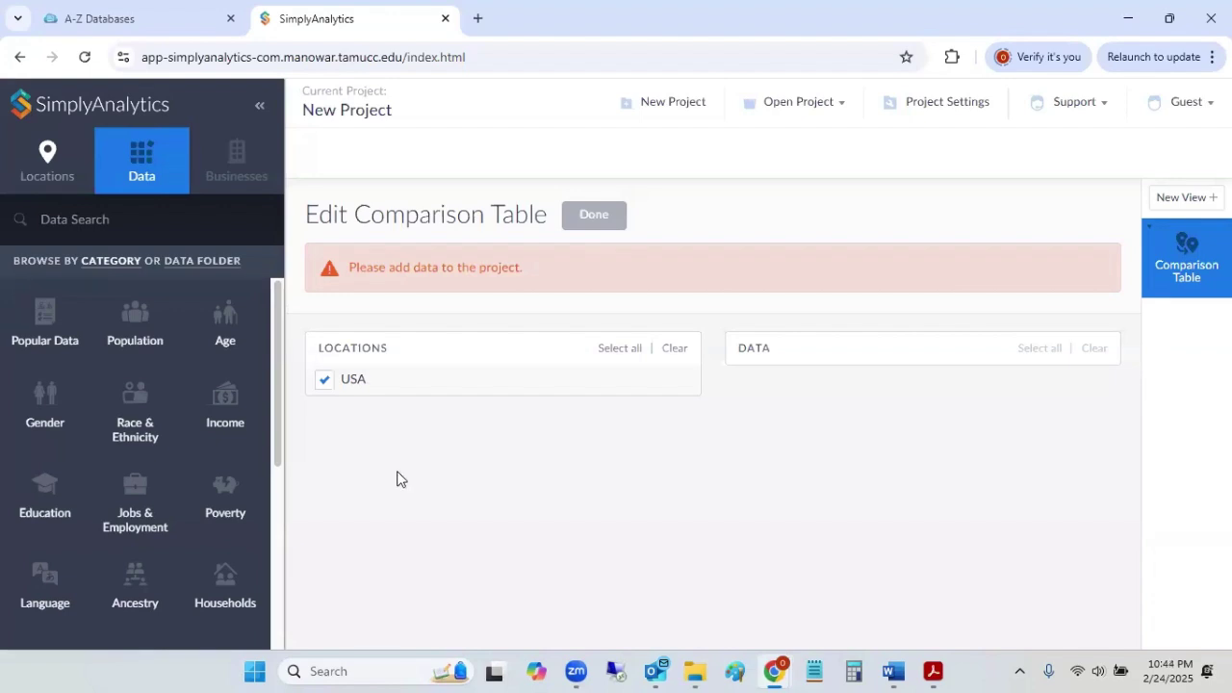
# Search the locations for "Corp" and add the city Corpus Christi, TX to the comparison table.
pyautogui.click(45, 170)
pyautogui.click(65, 223)
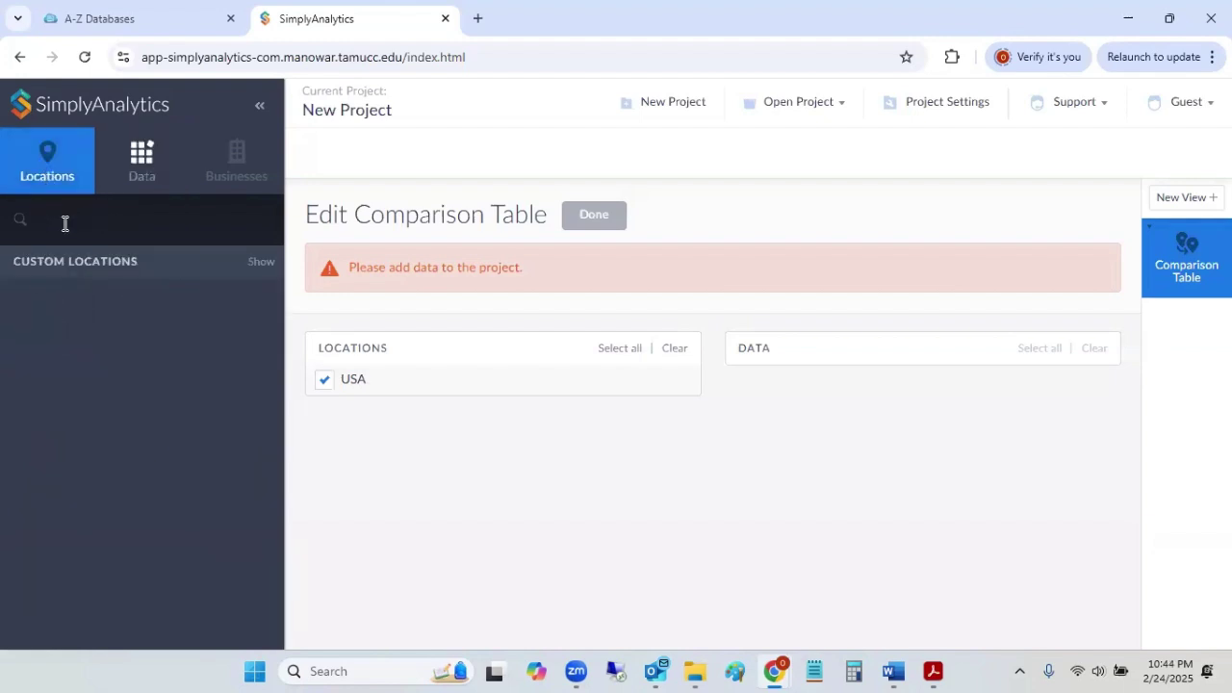
pyautogui.write('Consu')
pyautogui.press('BackSpace')
pyautogui.press('BackSpace')
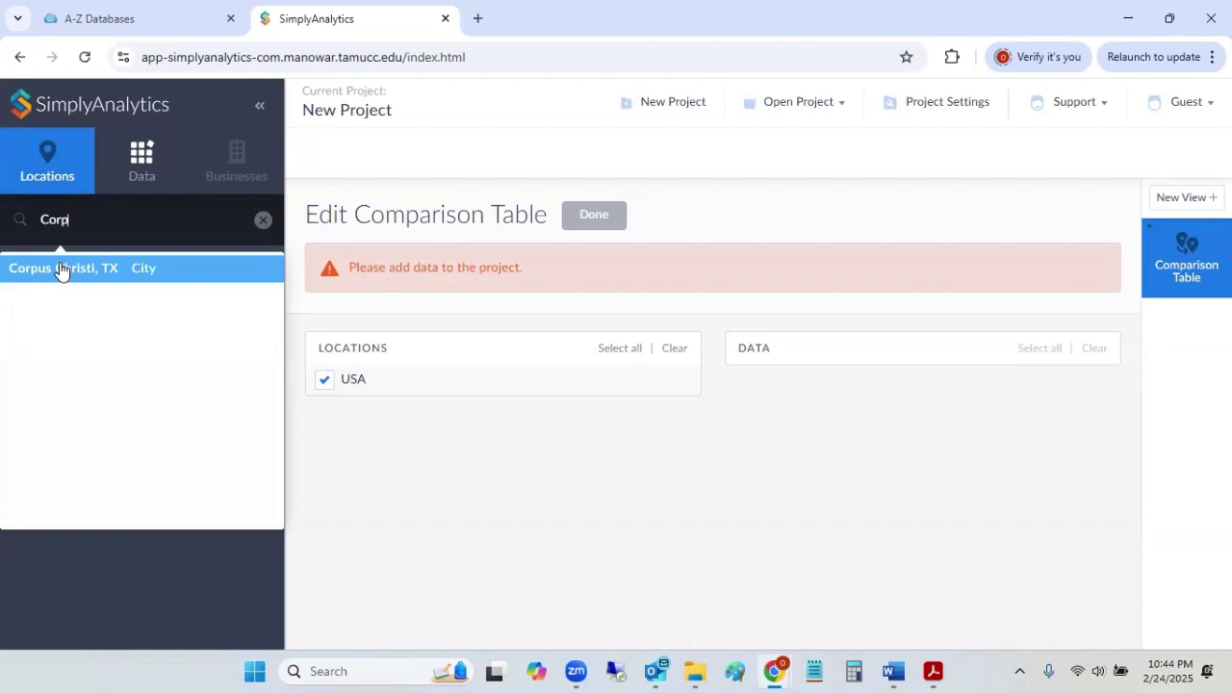
pyautogui.click(60, 270)
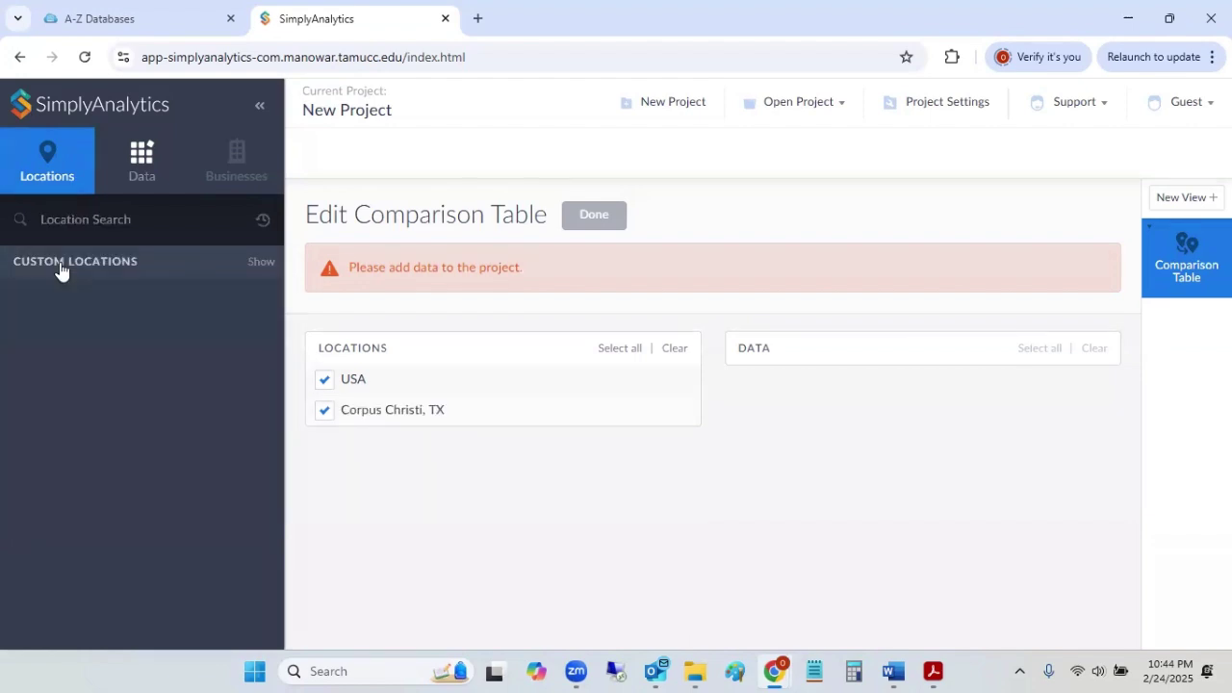
# Search the locations for "cor" and choose the city Corpus Christi, TX again.
pyautogui.click(124, 212)
pyautogui.write('cor')
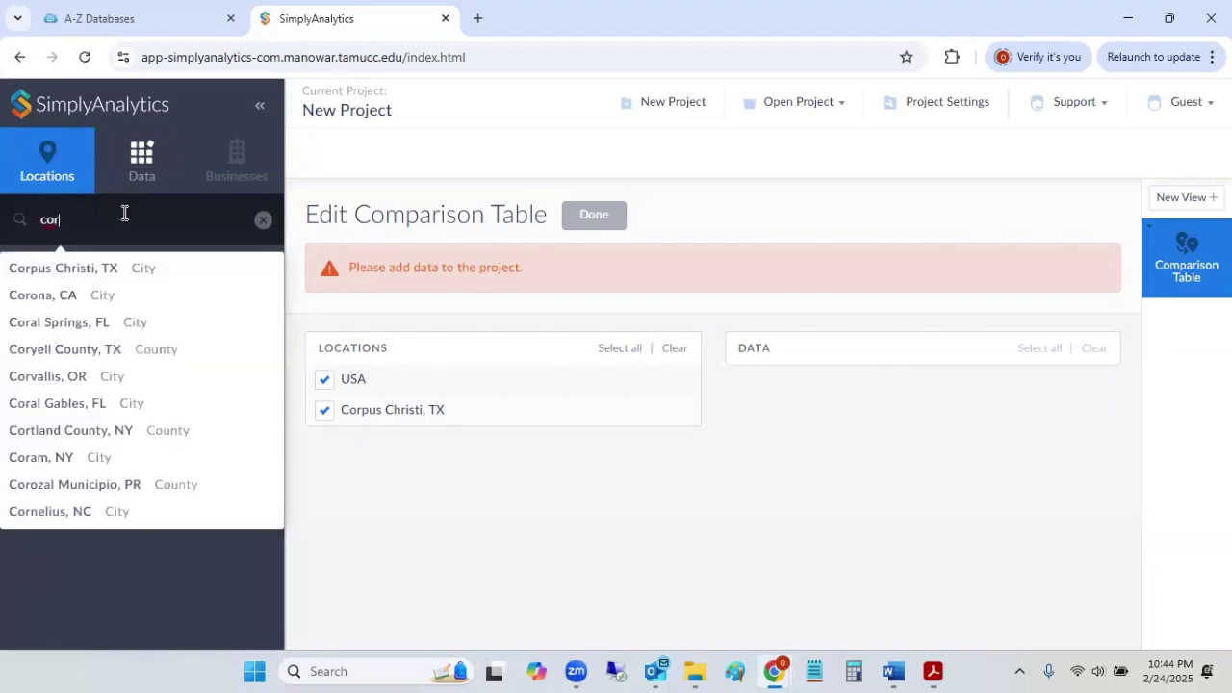
pyautogui.click(72, 270)
pyautogui.click(103, 222)
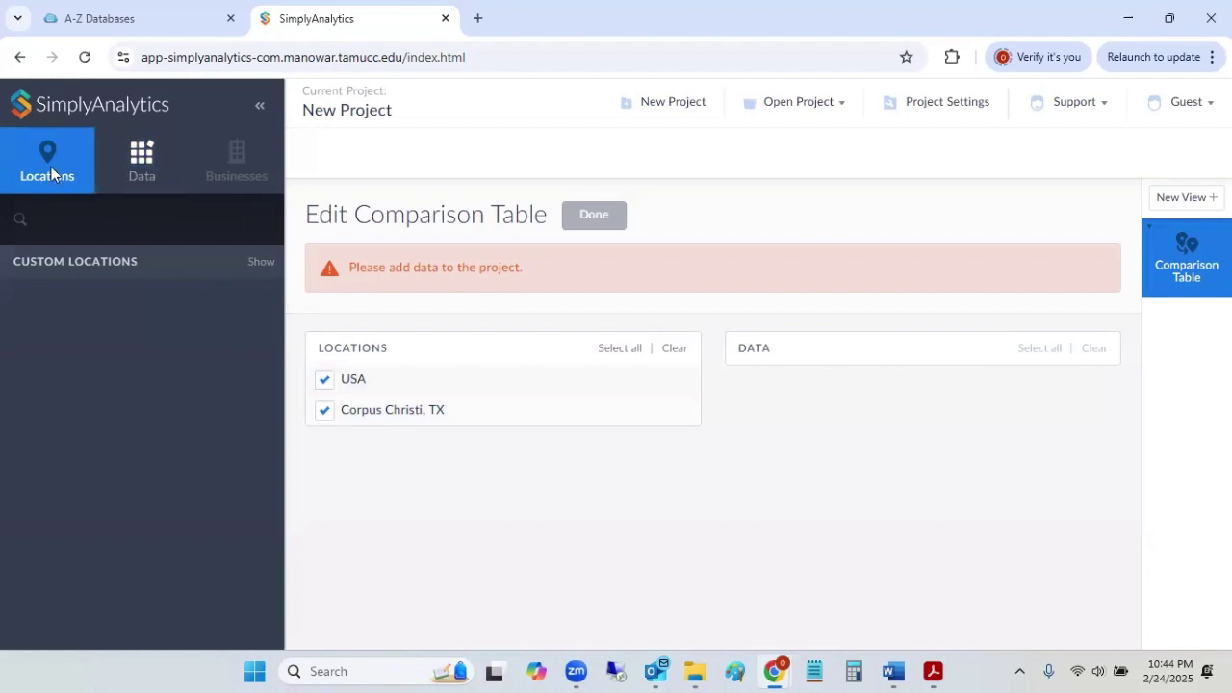
# Examine the full range of data categories available for the comparison table, from Popular Data through Elections and Other.
pyautogui.click(138, 169)
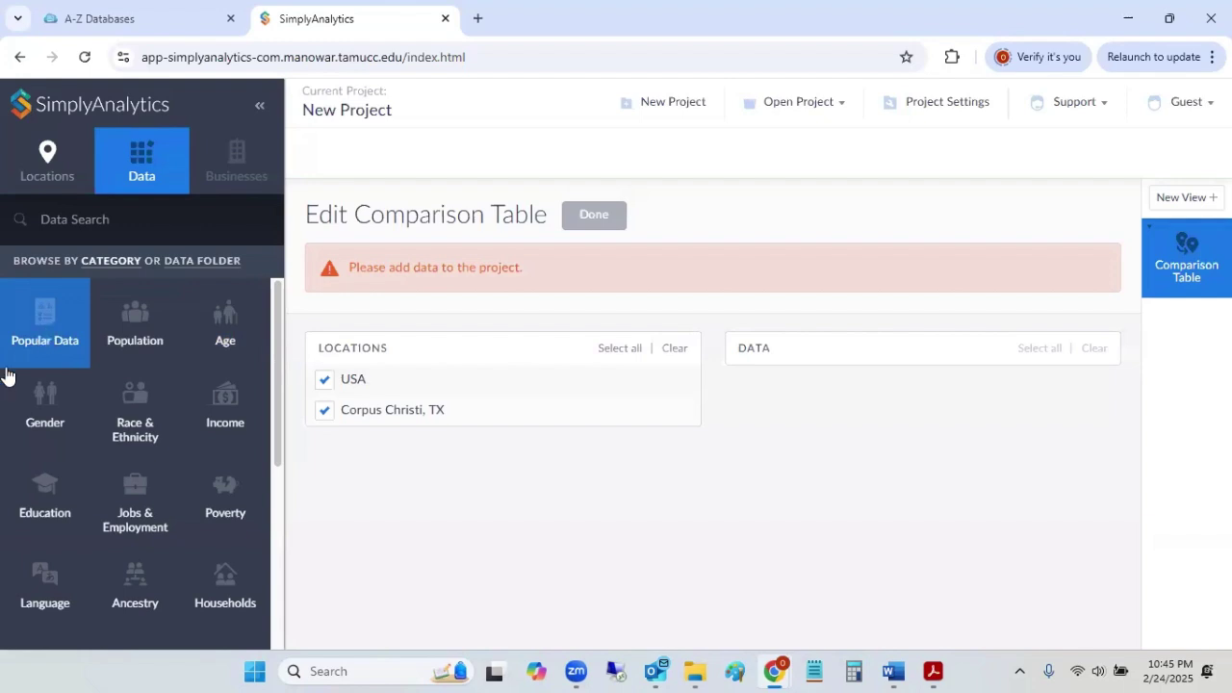
pyautogui.scroll(-1, 132, 323)
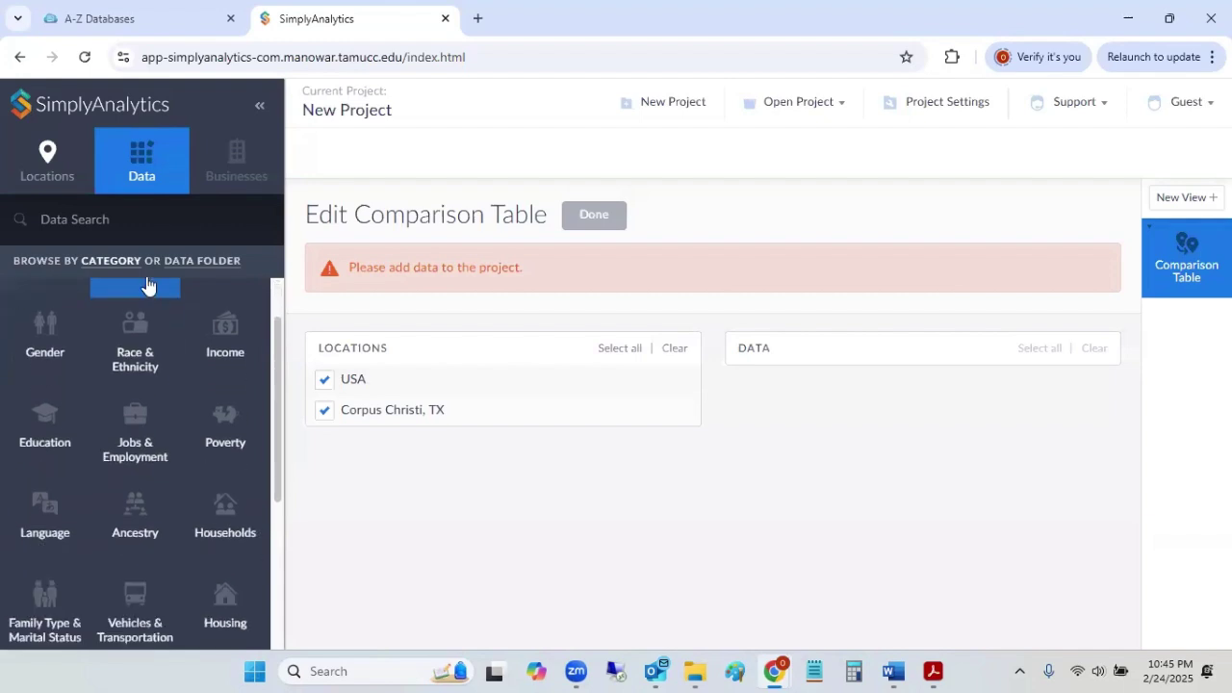
pyautogui.scroll(1, 144, 323)
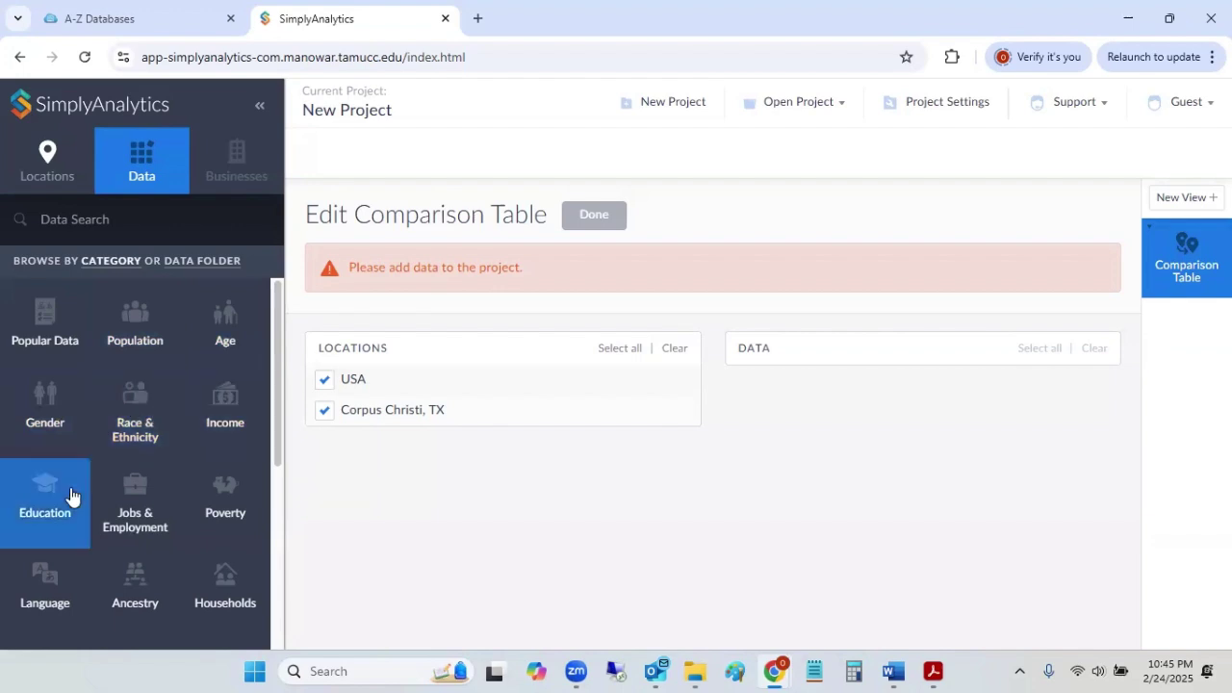
pyautogui.scroll(-1, 77, 472)
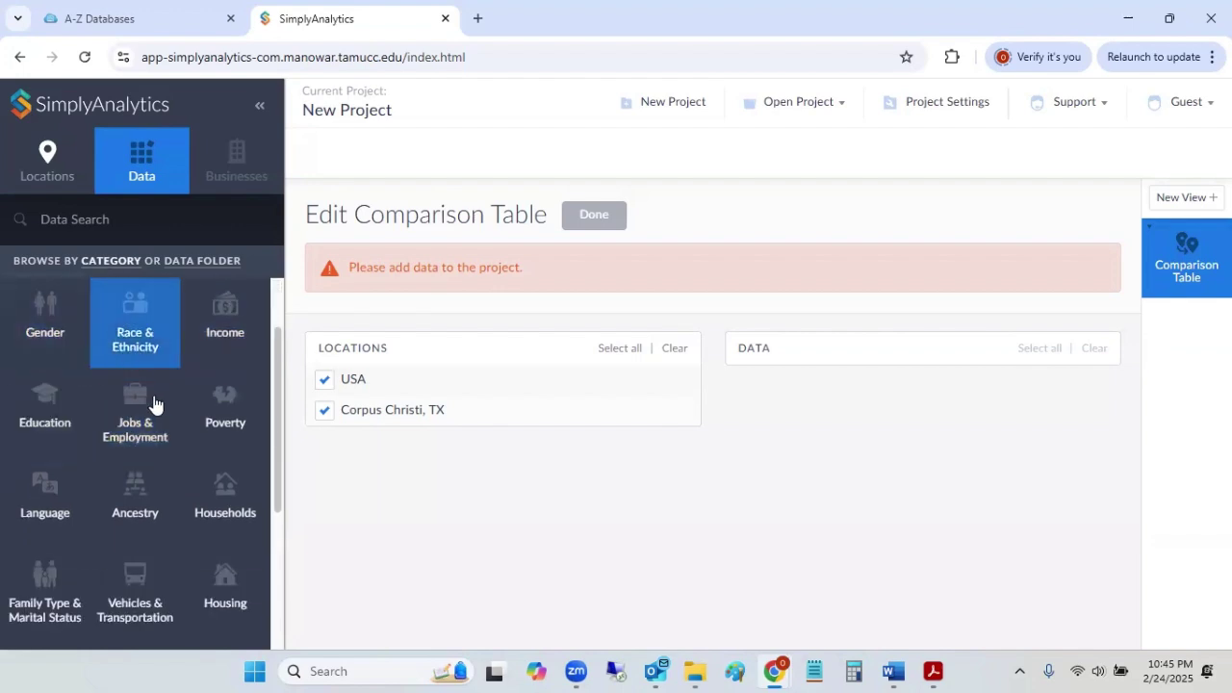
pyautogui.scroll(-1, 140, 395)
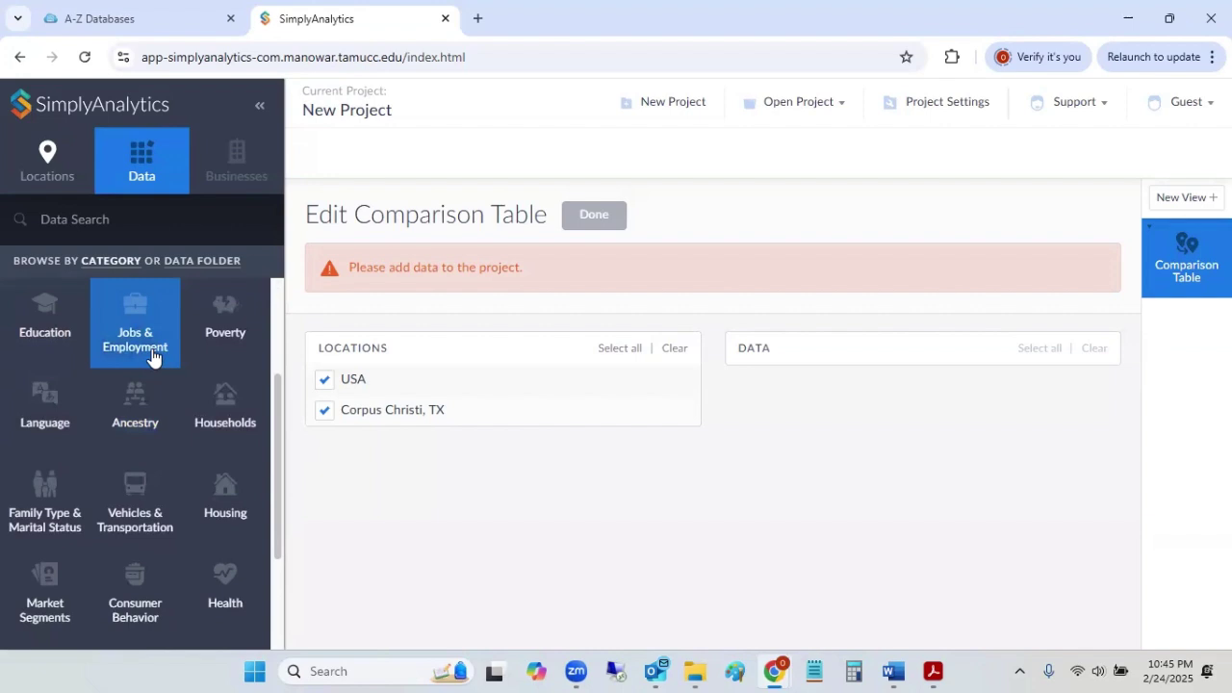
pyautogui.scroll(-1, 151, 356)
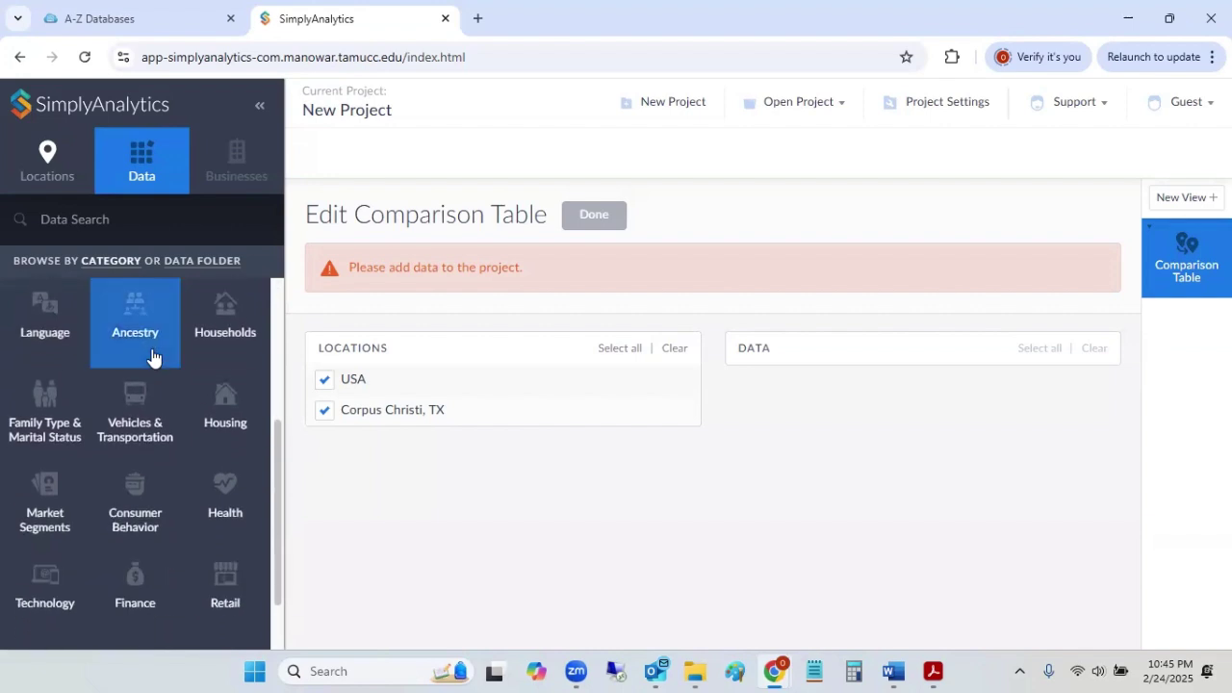
pyautogui.scroll(-1, 151, 356)
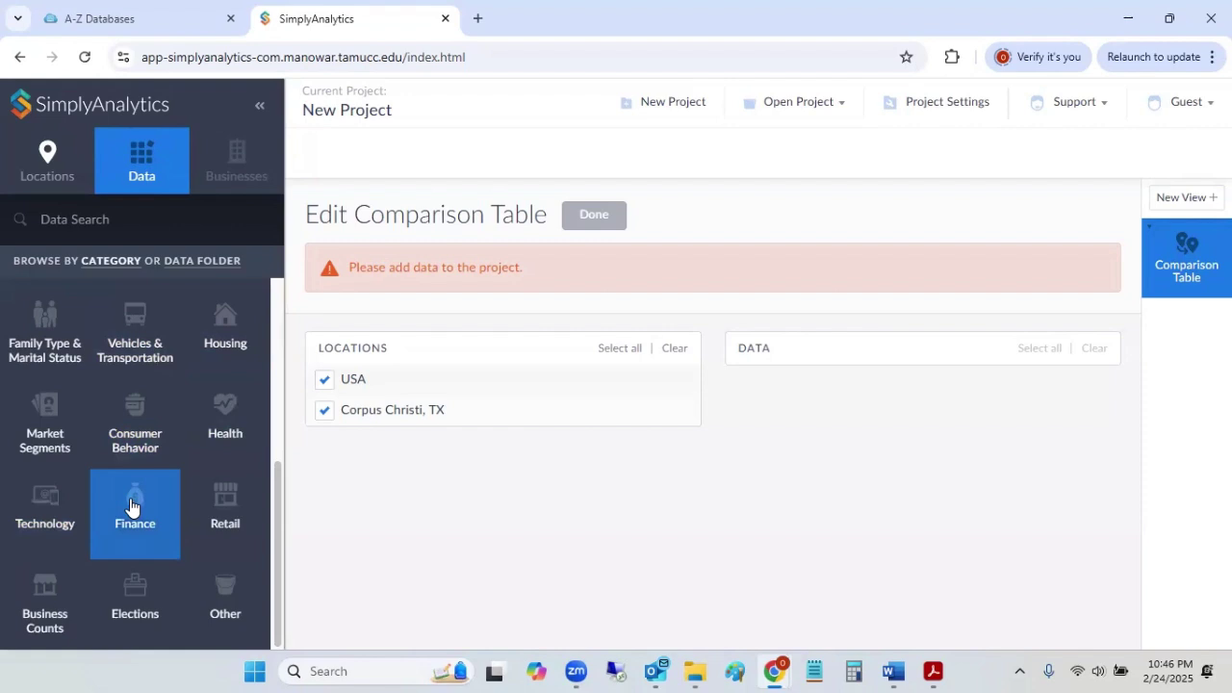
pyautogui.scroll(5, 125, 498)
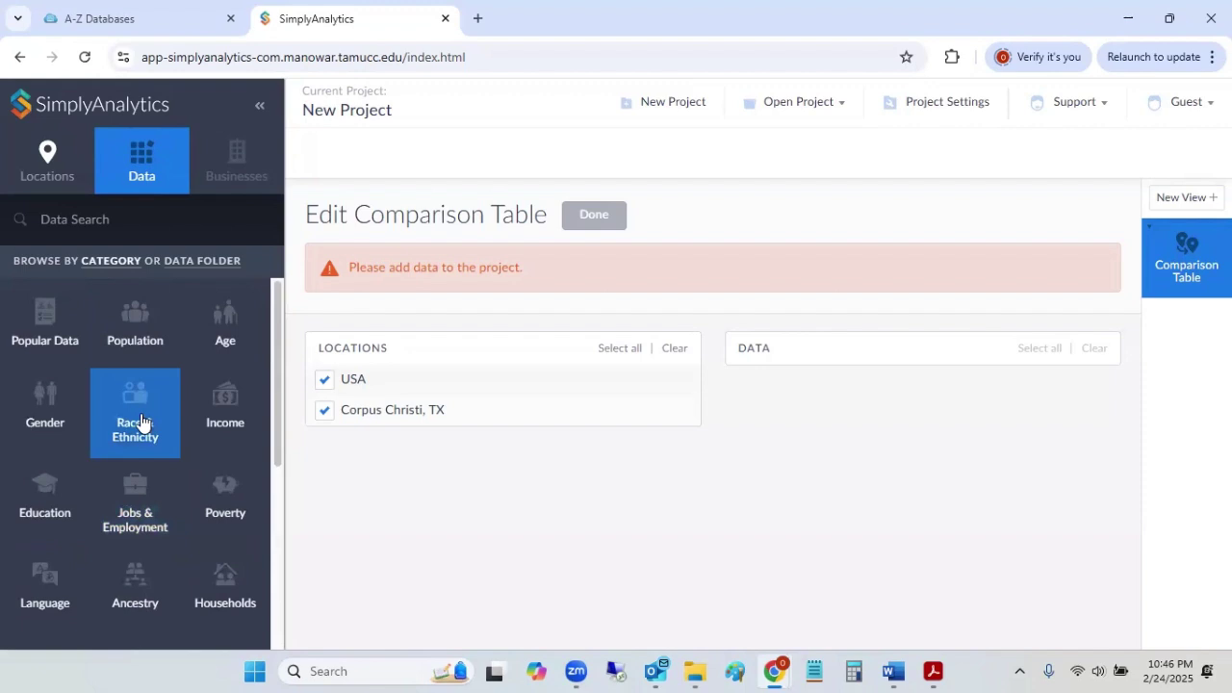
# View the data variables in the Education, Income and Age categories in turn.
pyautogui.click(61, 476)
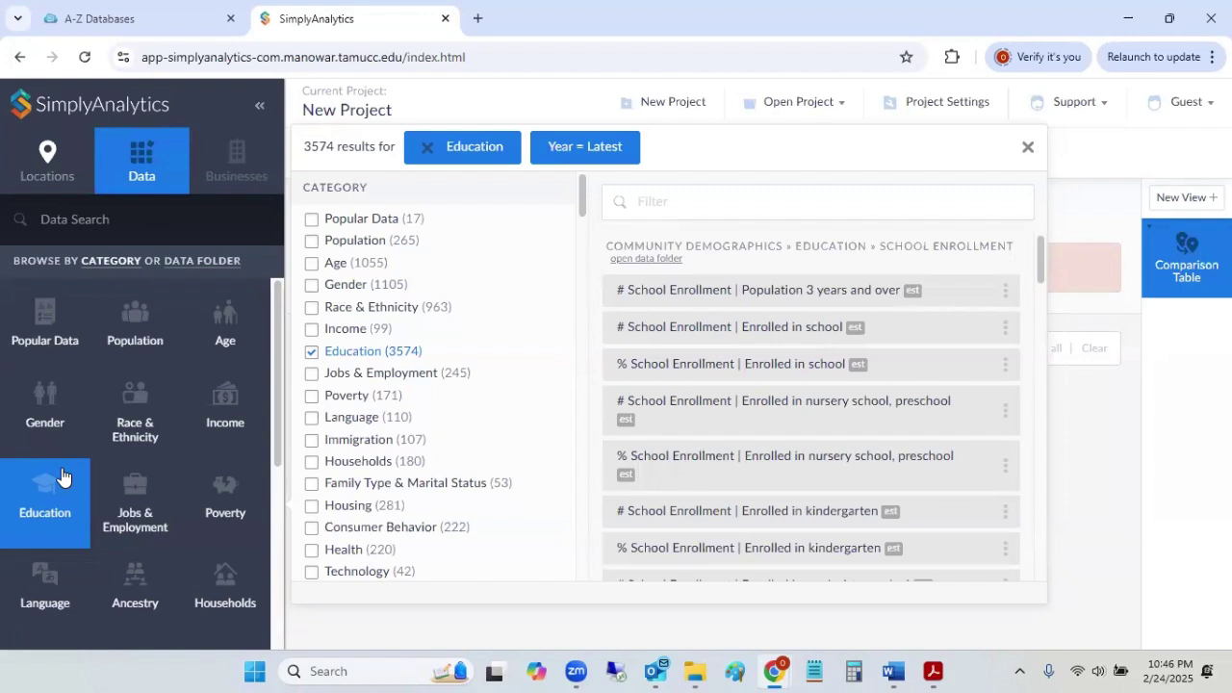
pyautogui.click(254, 425)
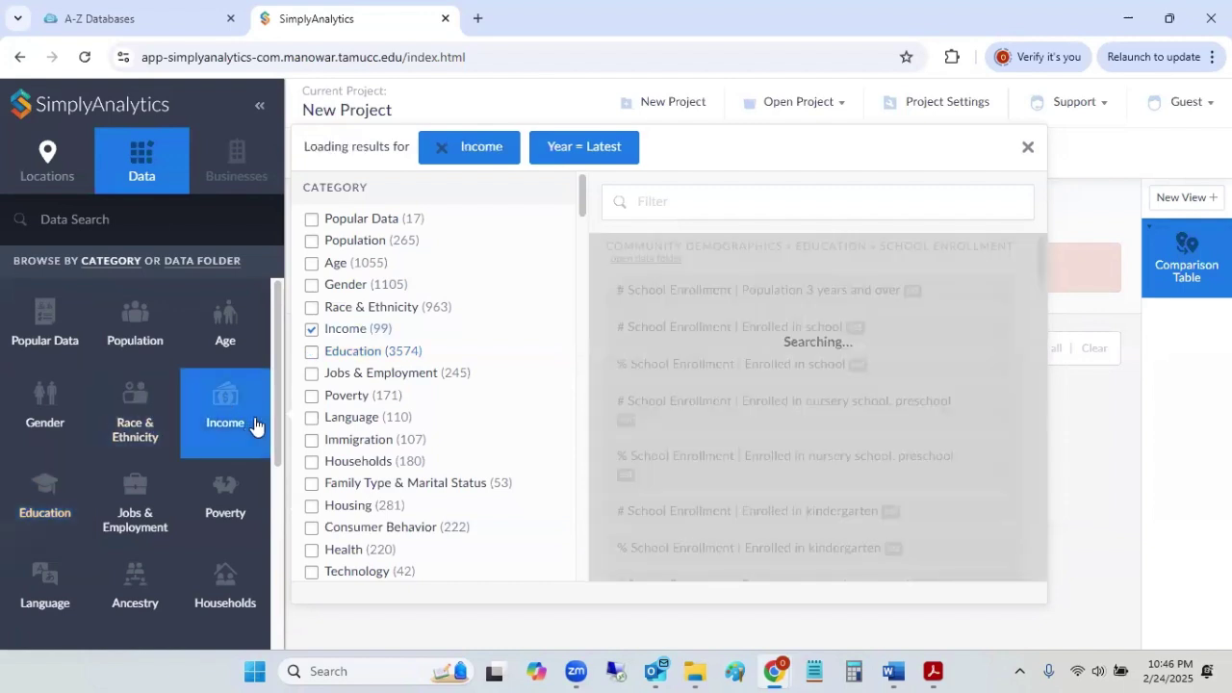
pyautogui.click(241, 343)
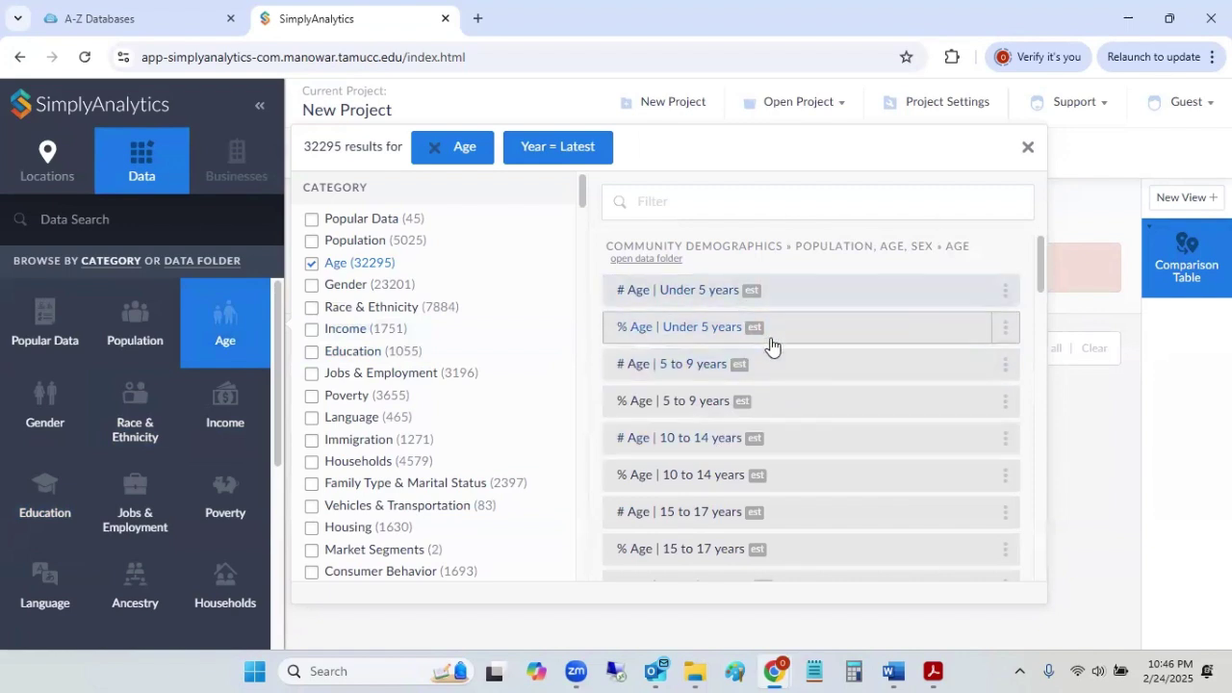
# Add the Age count variables for 20 to 24, 25 to 34 and 35 to 44 years to the comparison table.
pyautogui.click(855, 342)
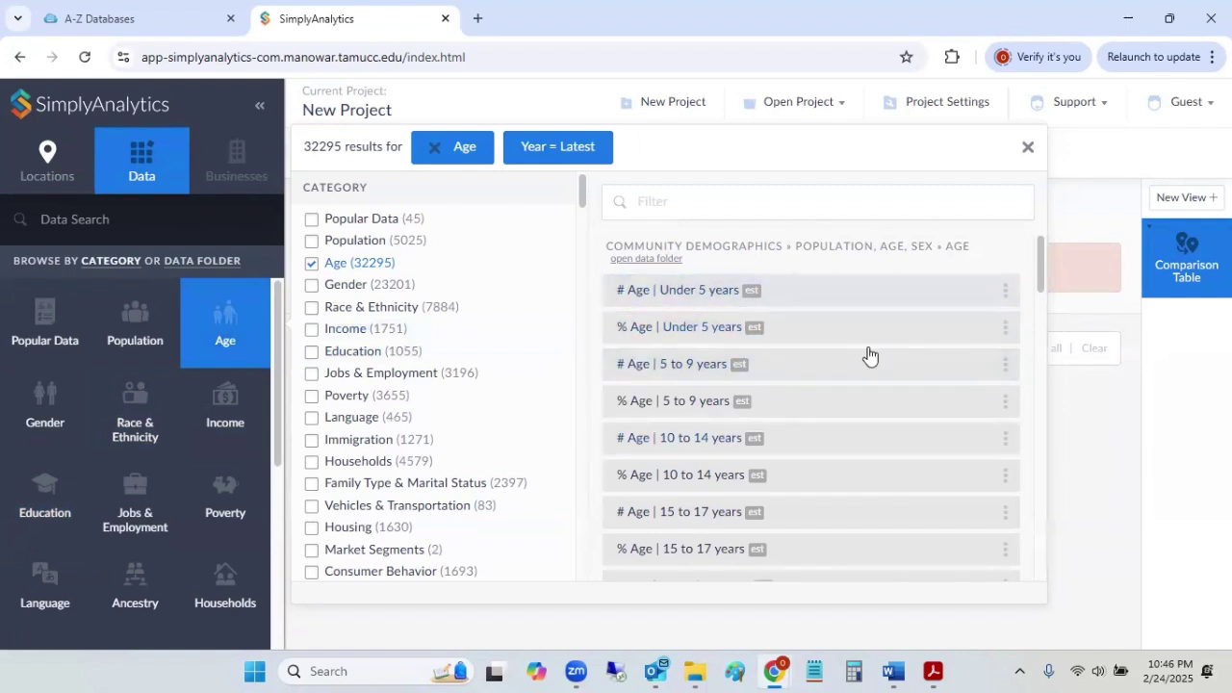
pyautogui.scroll(-1, 870, 355)
pyautogui.scroll(-1, 869, 356)
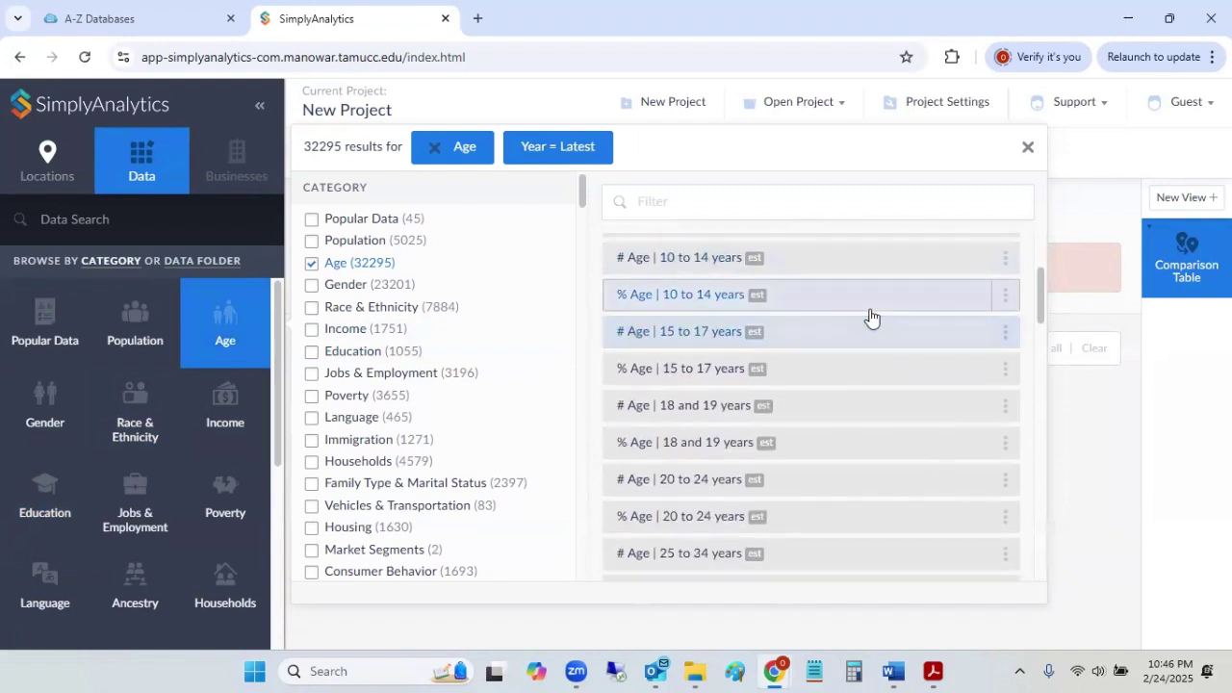
pyautogui.scroll(-1, 871, 316)
pyautogui.scroll(-1, 871, 317)
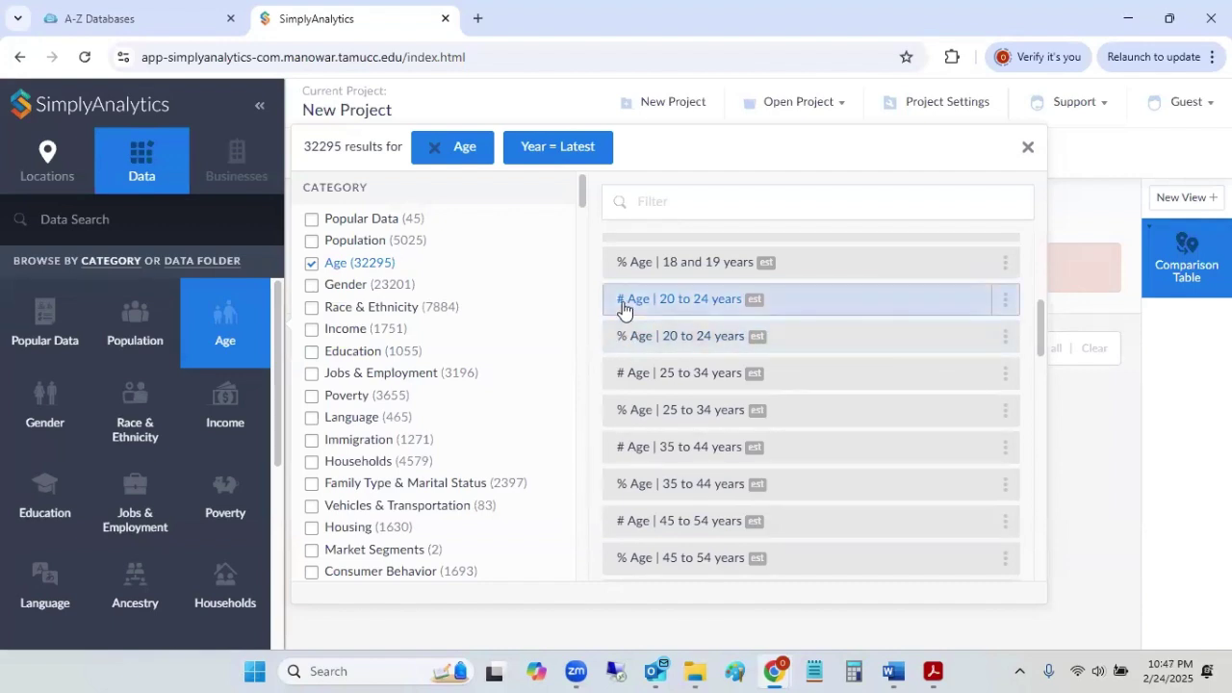
pyautogui.click(845, 307)
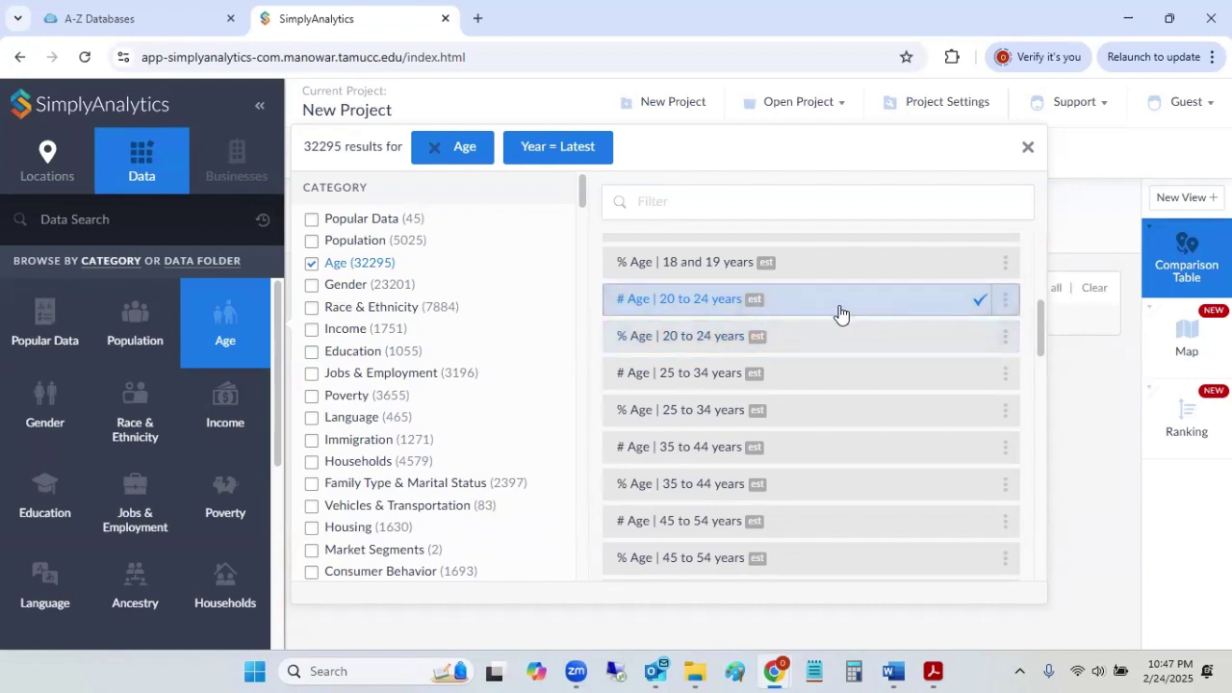
pyautogui.click(832, 375)
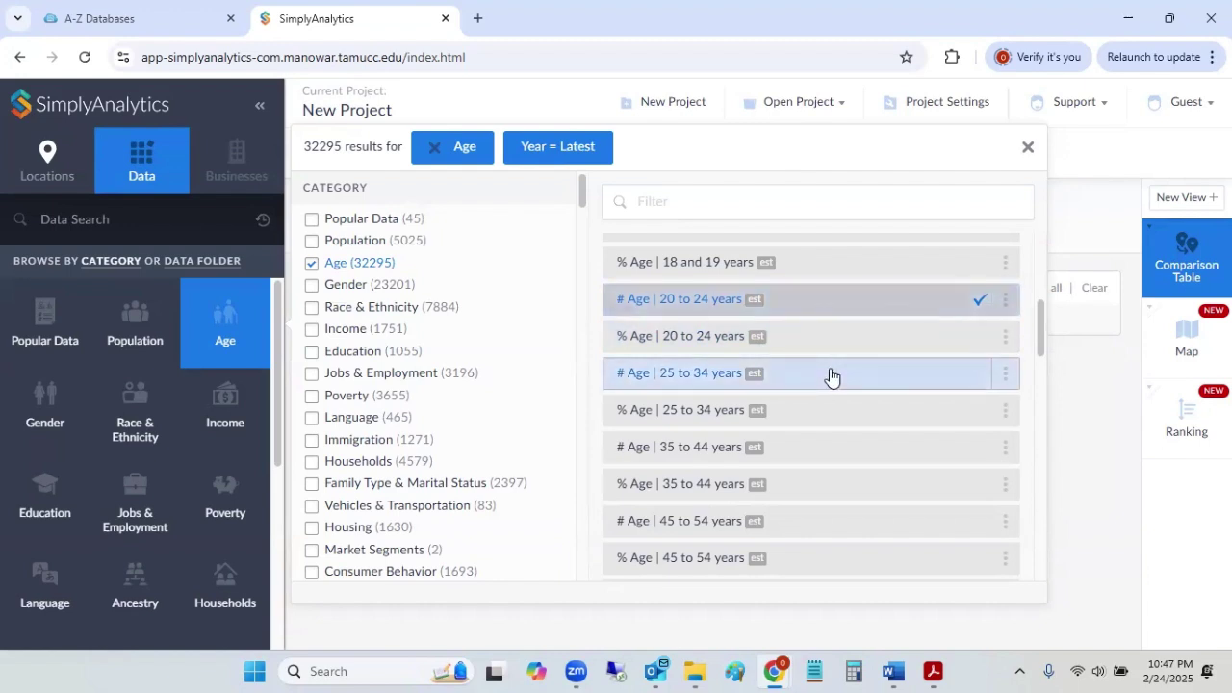
pyautogui.click(817, 451)
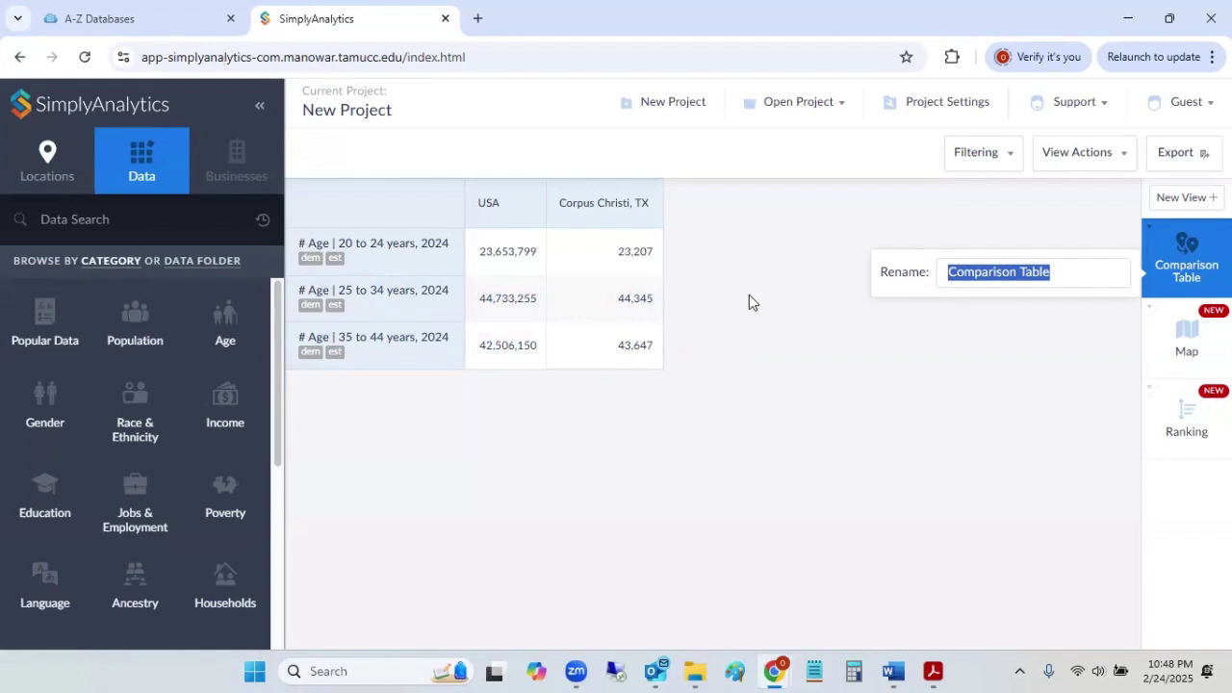
# Add the Education variable "# Educational Attainment | Bachelor's degree or higher" to the comparison table and close the variable list.
pyautogui.click(54, 542)
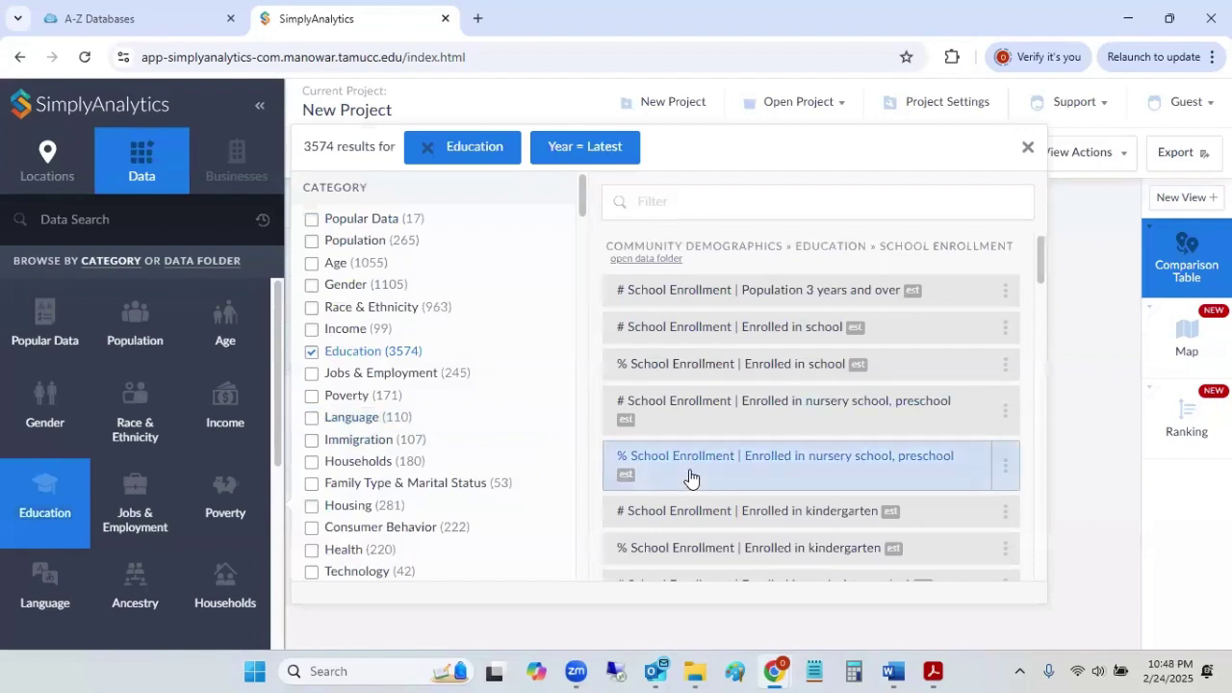
pyautogui.scroll(-1, 690, 476)
pyautogui.scroll(-1, 689, 479)
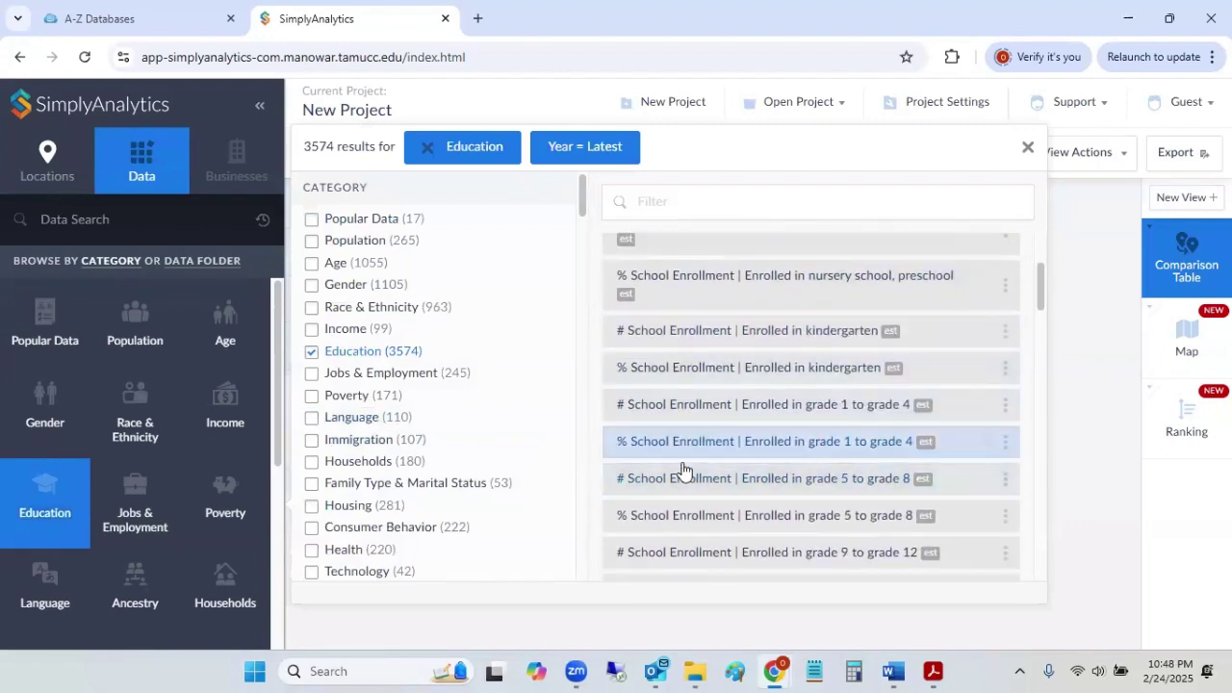
pyautogui.scroll(-2, 684, 469)
pyautogui.scroll(-3, 683, 471)
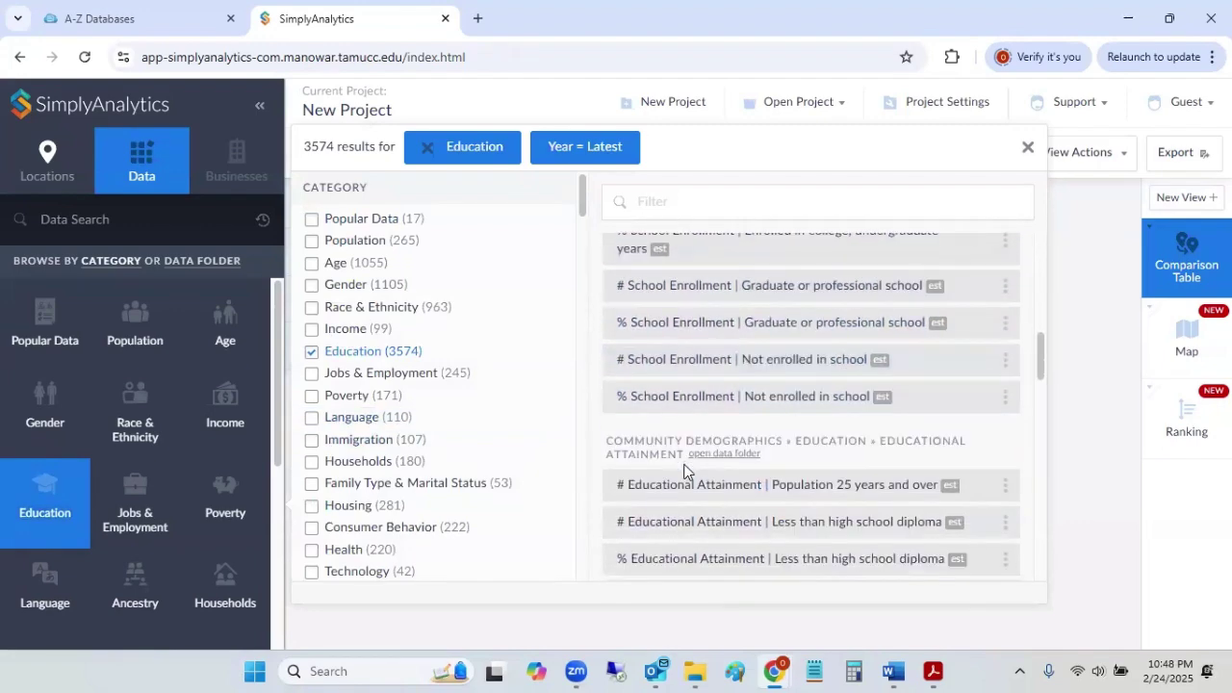
pyautogui.scroll(-3, 690, 361)
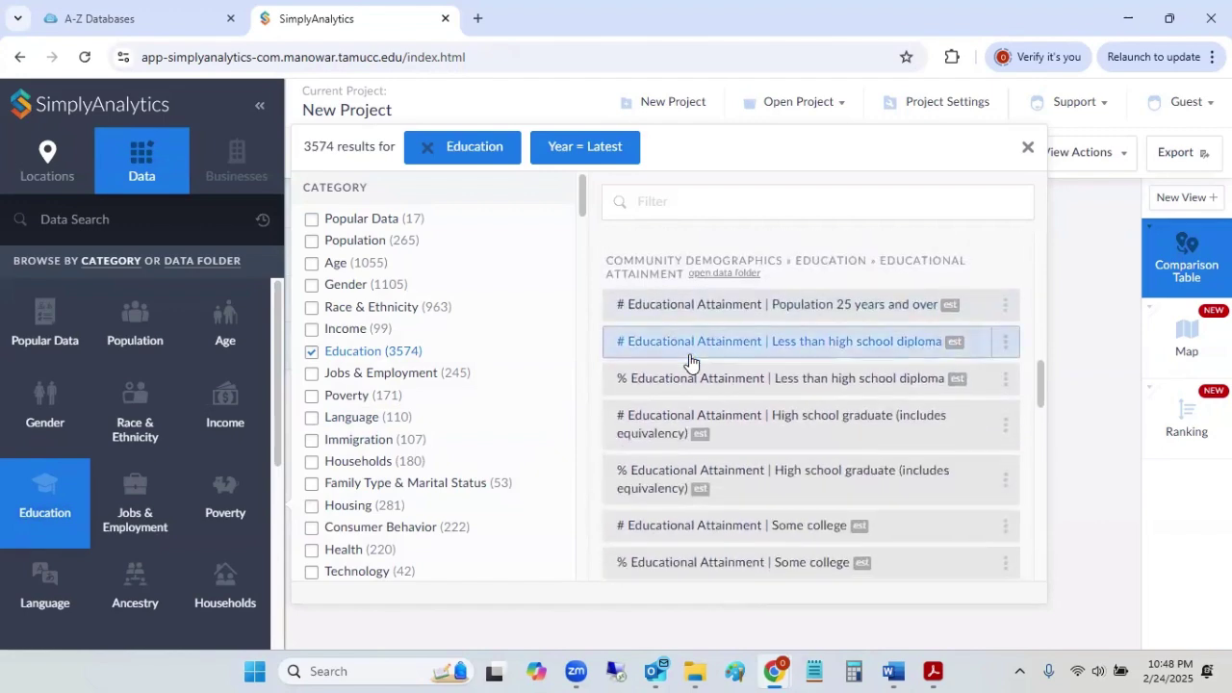
pyautogui.scroll(-5, 690, 361)
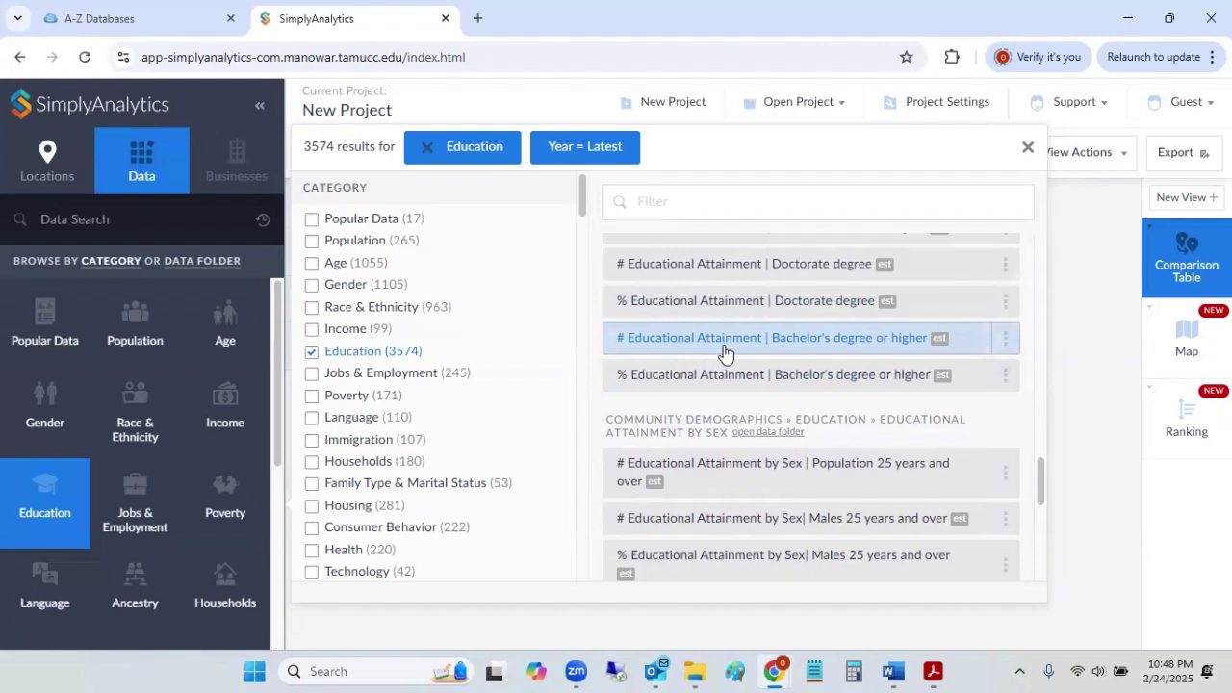
pyautogui.click(724, 352)
pyautogui.click(1028, 147)
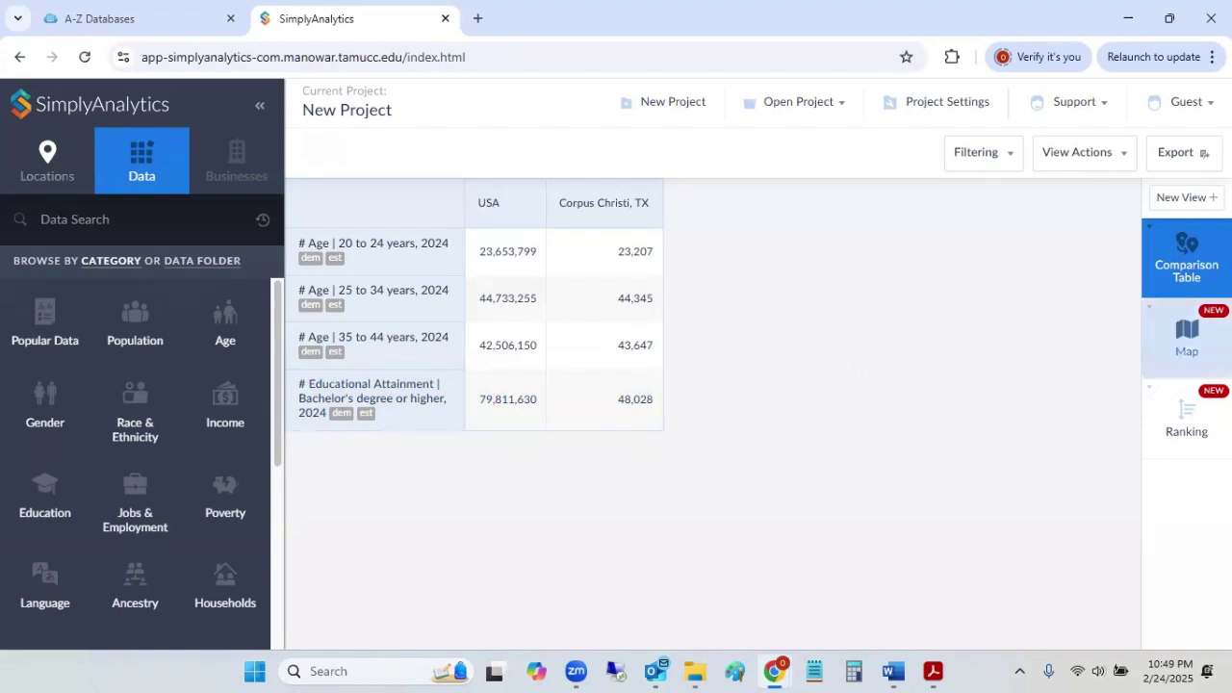
# Open the map view and set its location to Corpus Christi, TX.
pyautogui.click(1185, 307)
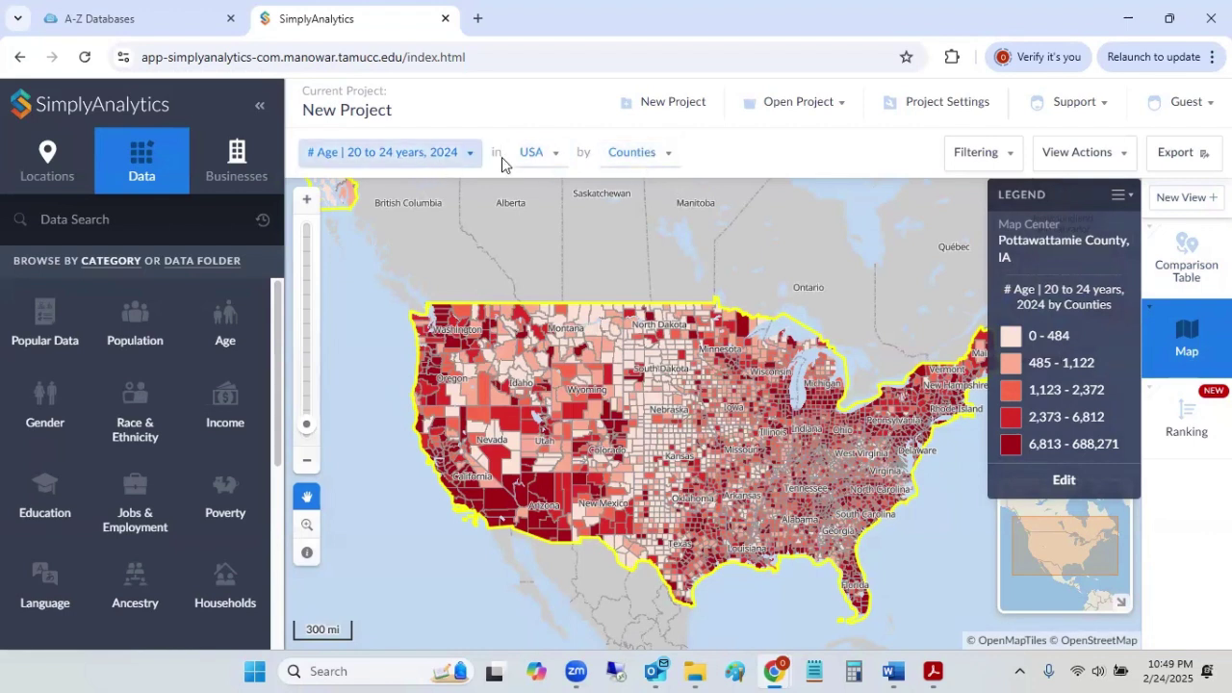
pyautogui.click(551, 156)
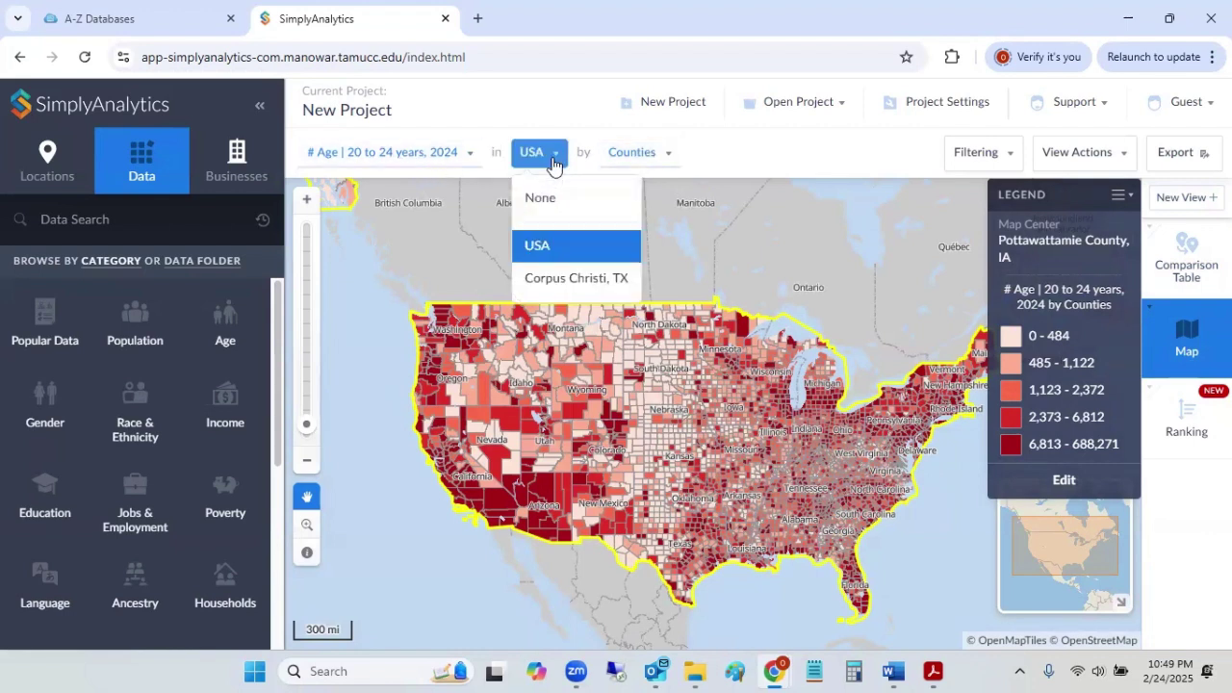
pyautogui.click(556, 279)
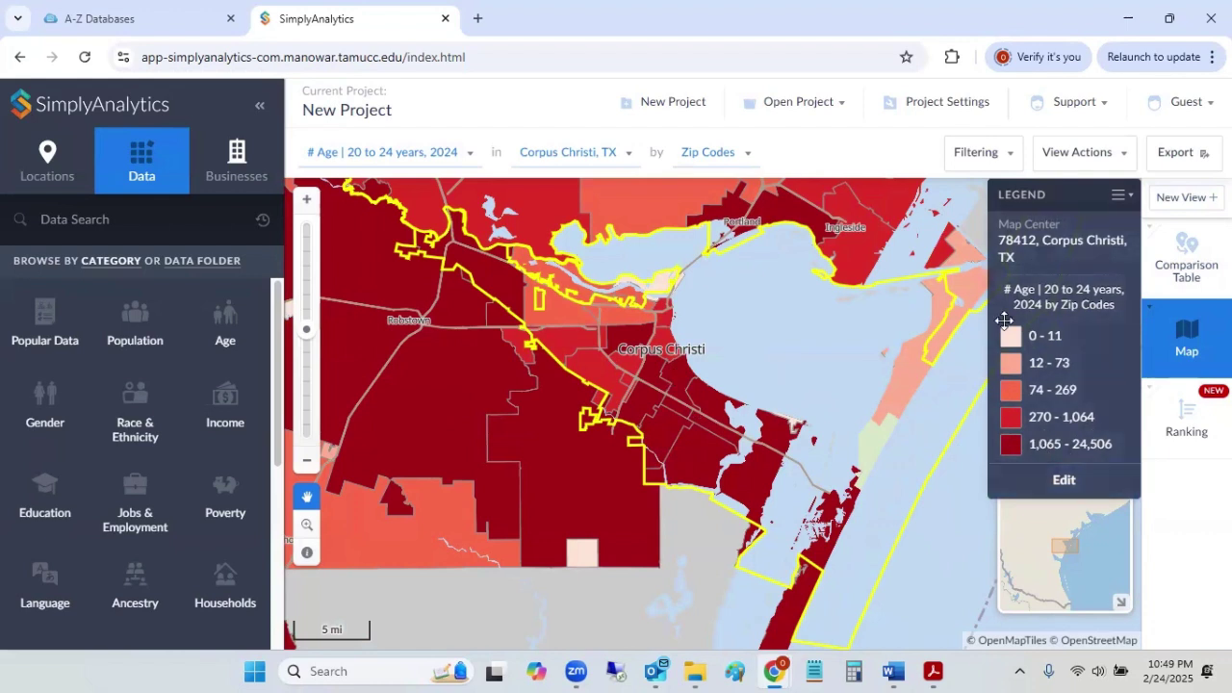
# Map # Age | 25 to 34 years, 2024, and switch the mapped variable to # Educational Attainment | Bachelor's degree or higher, 2024.
pyautogui.click(471, 159)
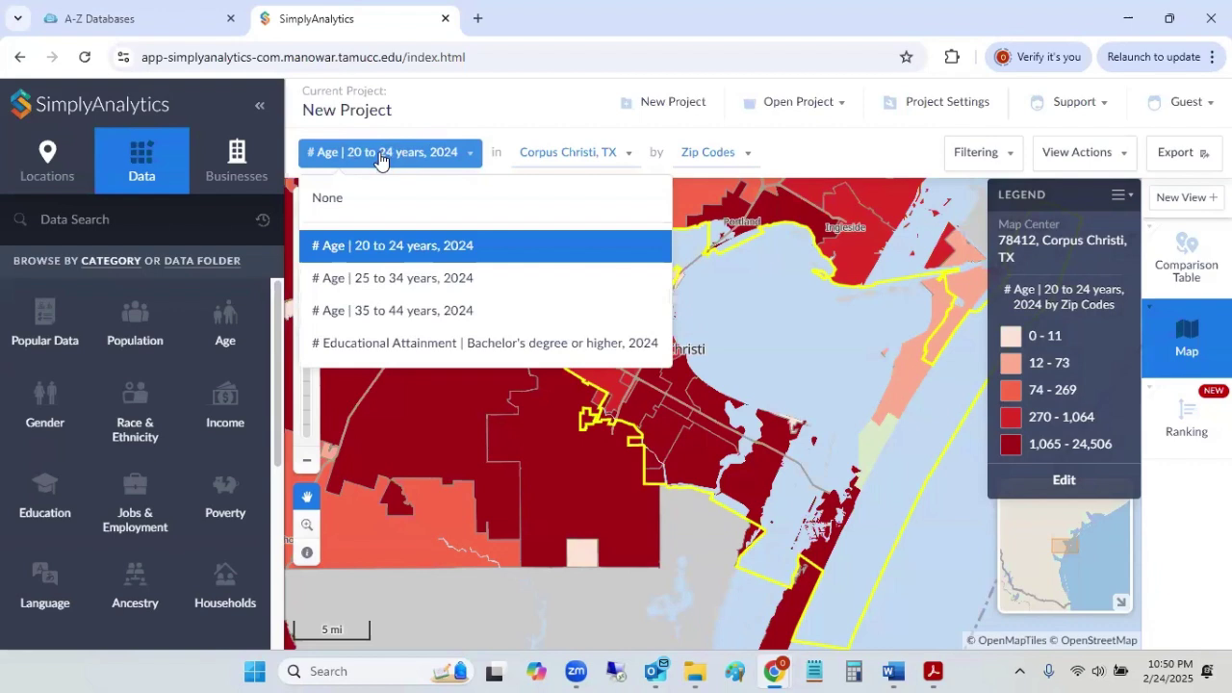
pyautogui.click(377, 280)
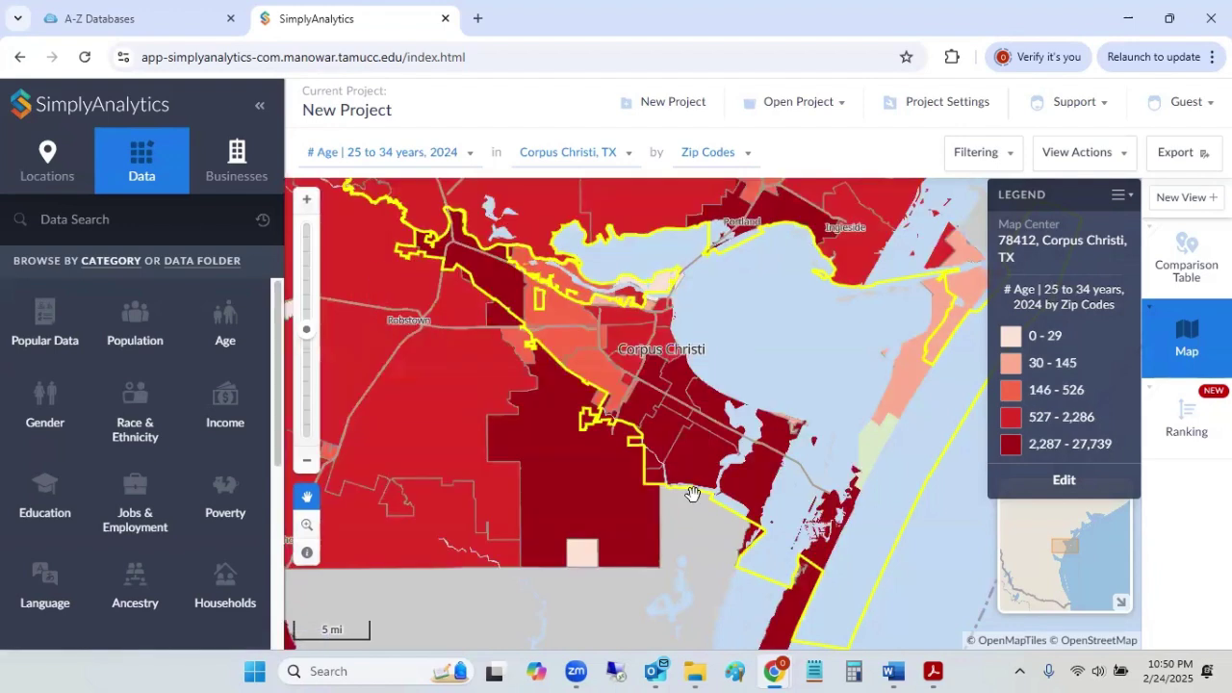
pyautogui.click(388, 162)
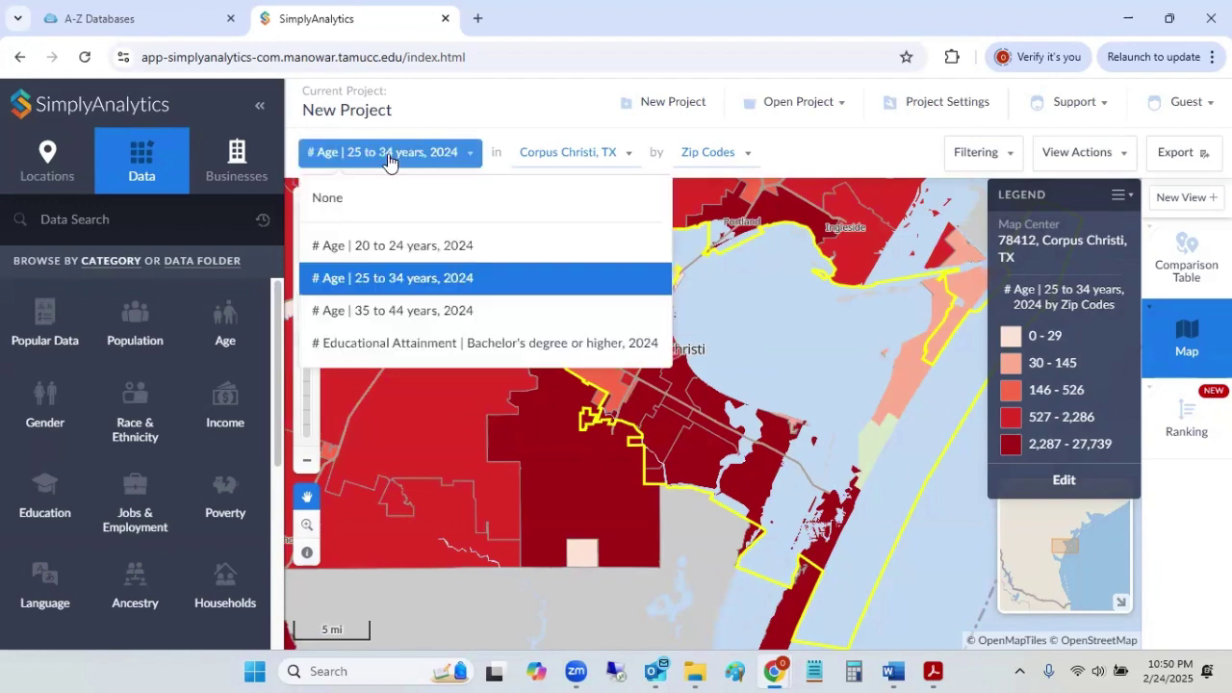
pyautogui.click(383, 343)
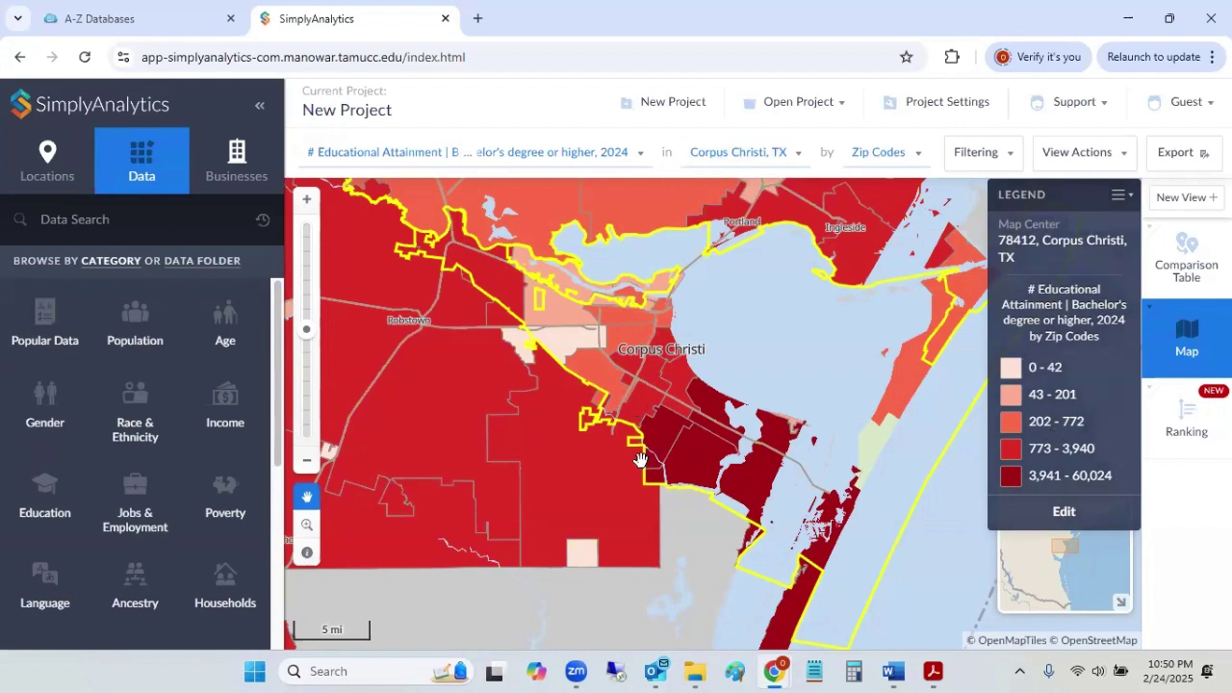
# Review the comparison table for USA and Corpus Christi, TX, and return to the map view.
pyautogui.click(1165, 292)
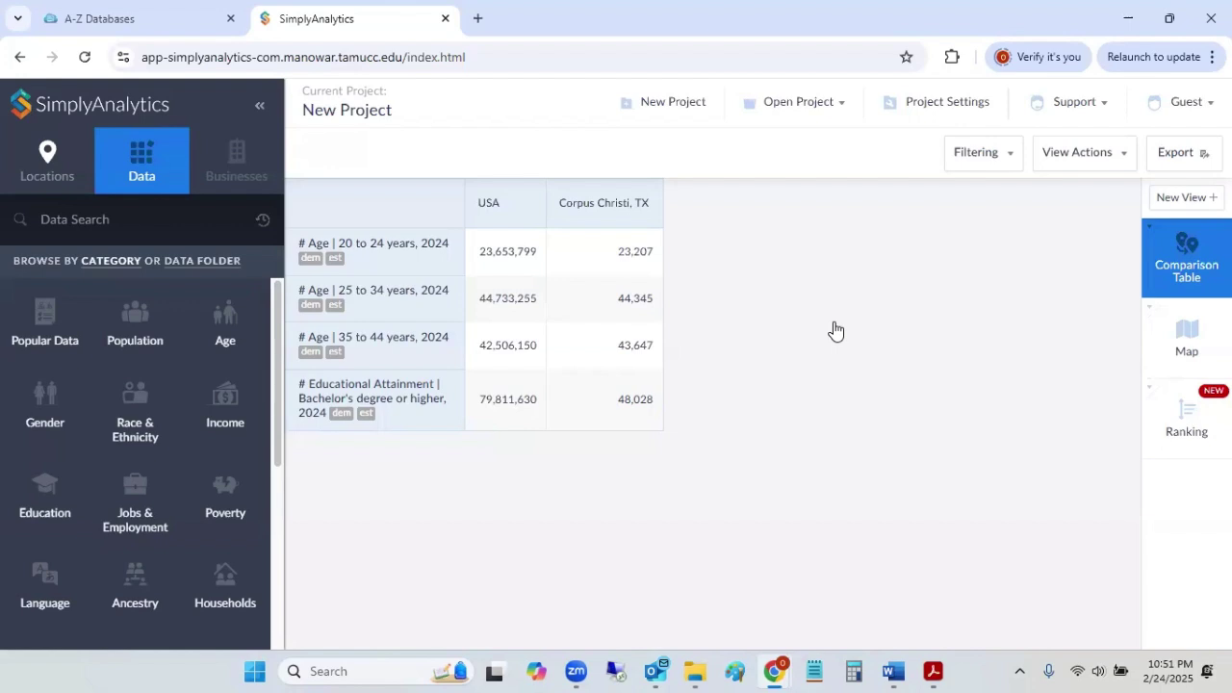
pyautogui.click(1155, 359)
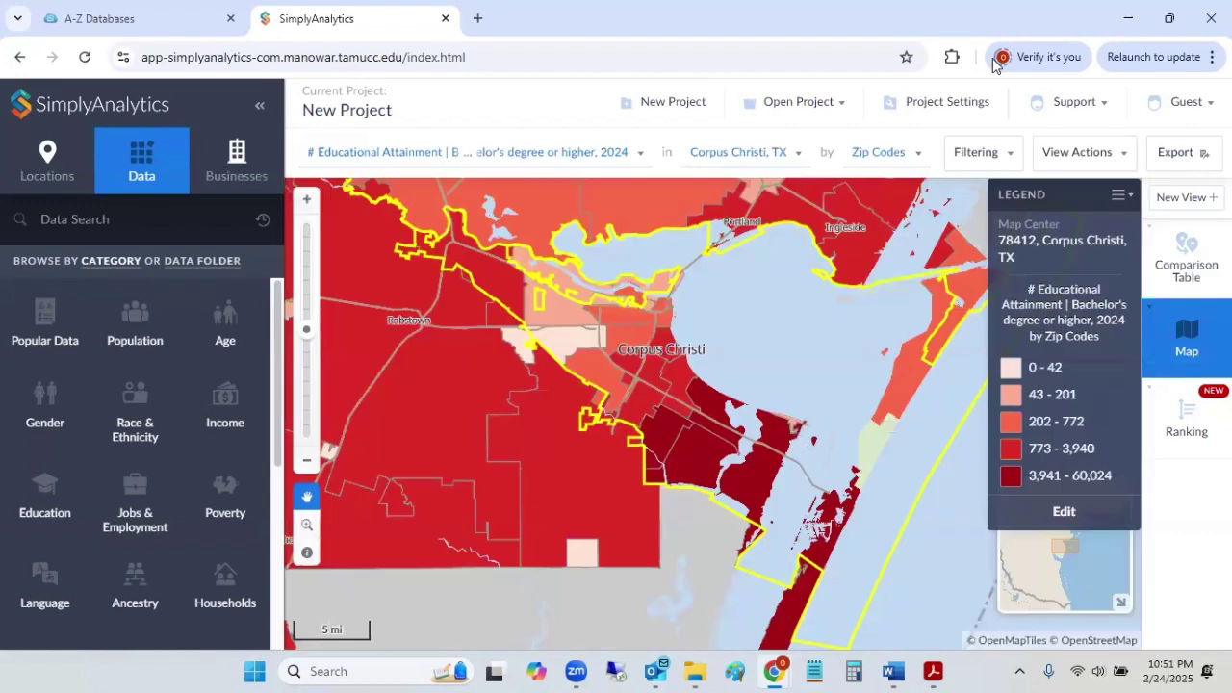